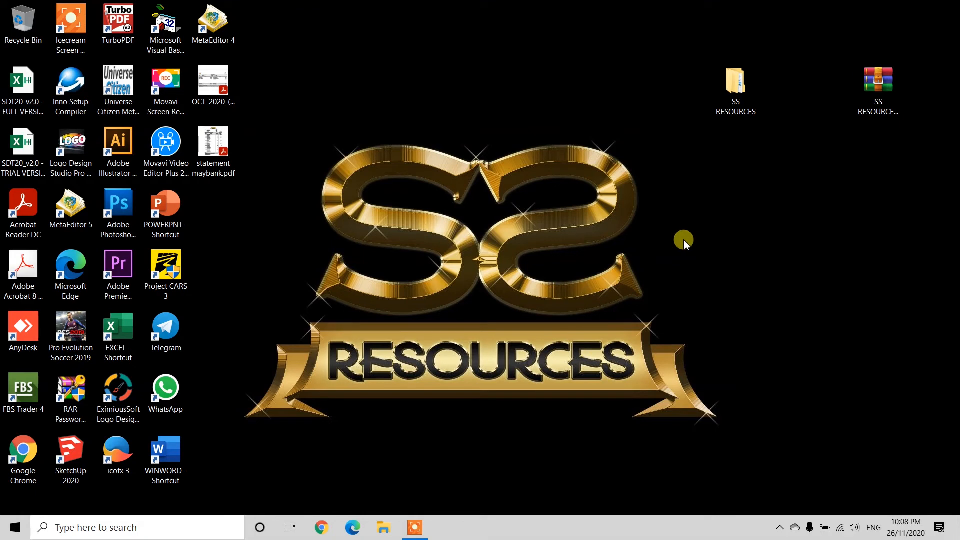
- Open the SS RESOURCES folder on the desktop and the SS RESOURCES subfolder inside it
{"action": "left_click", "coordinate": [736, 103]}
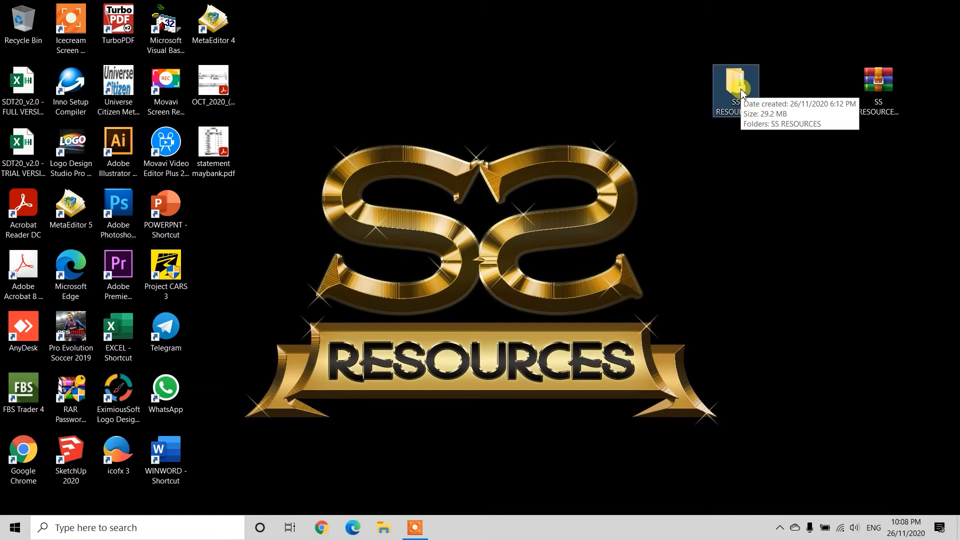
{"action": "double_click", "coordinate": [741, 93]}
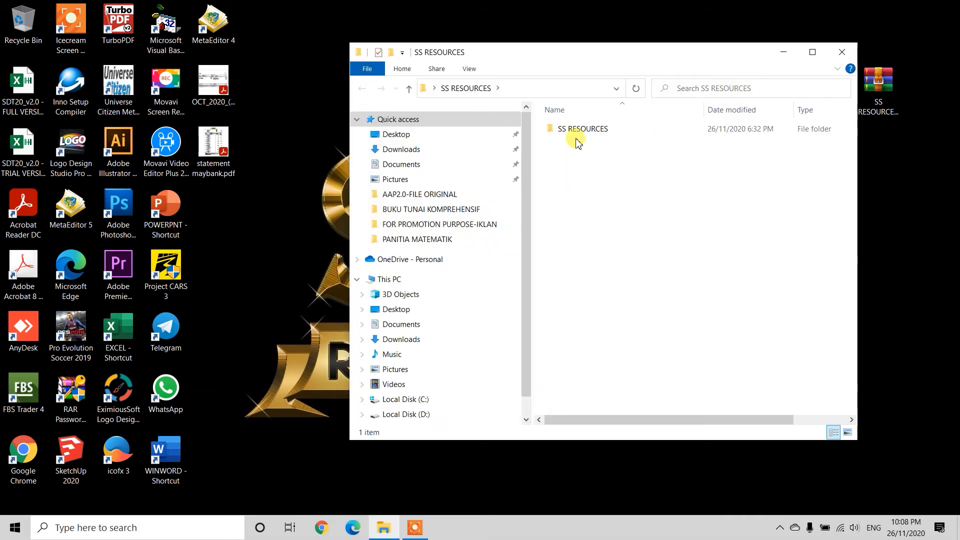
{"action": "left_click_drag", "start_coordinate": [585, 65], "coordinate": [489, 86]}
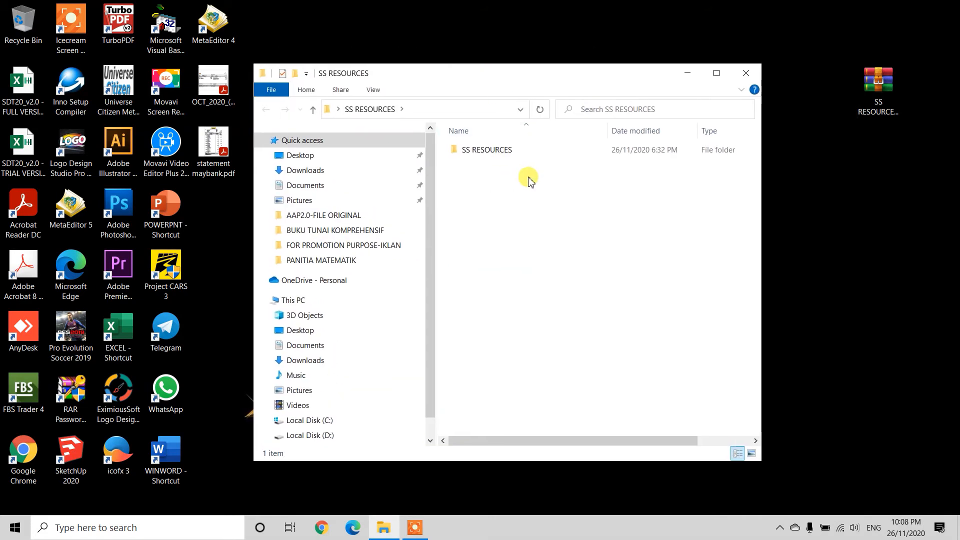
{"action": "double_click", "coordinate": [490, 150]}
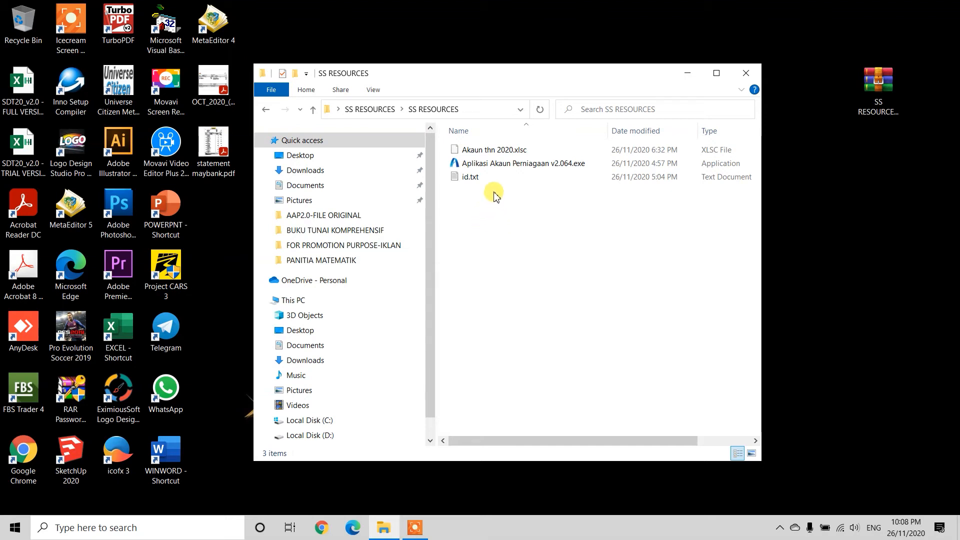
- Launch Aplikasi Akaun Perniagaan v2.064.exe and load the saved workbook Akaun thn 2020.xlsc
{"action": "left_click", "coordinate": [507, 153]}
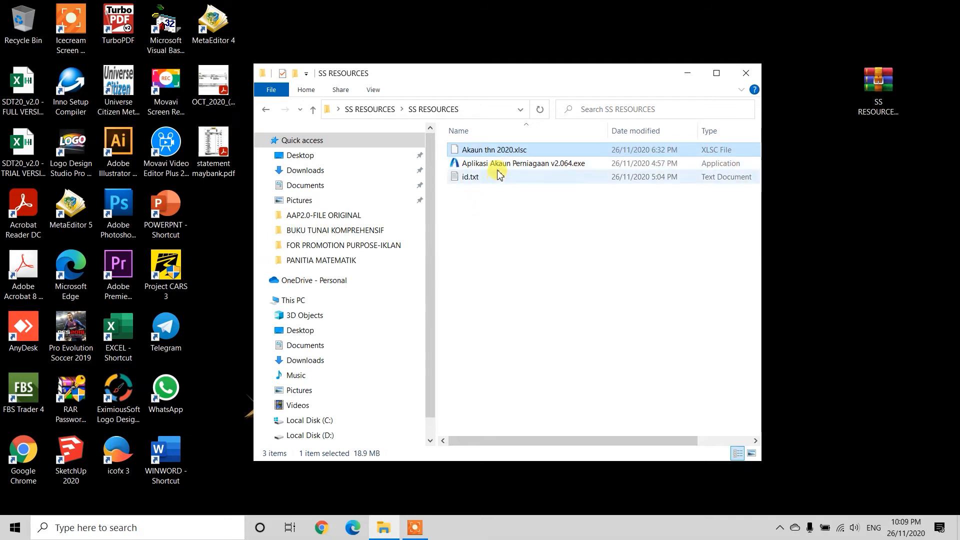
{"action": "mouse_move", "coordinate": [500, 170]}
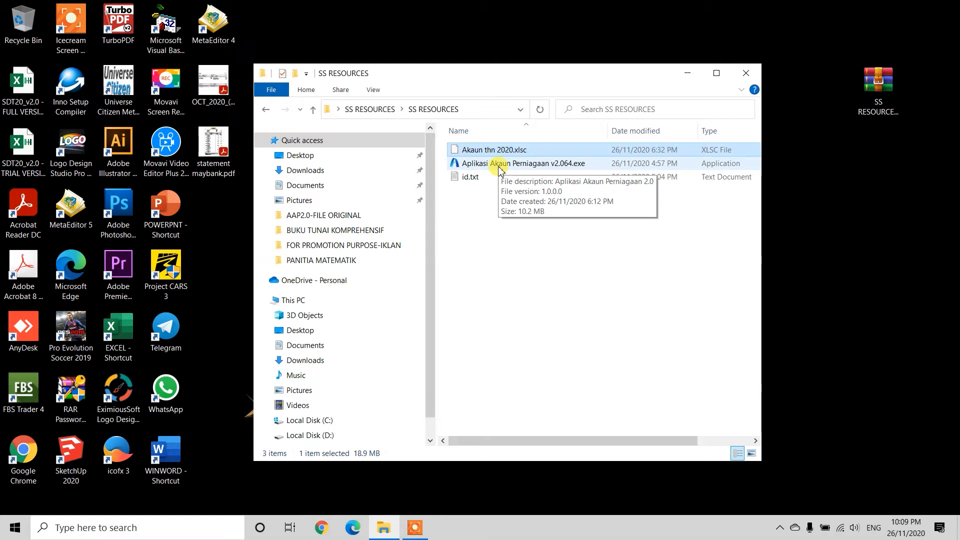
{"action": "left_click", "coordinate": [500, 165]}
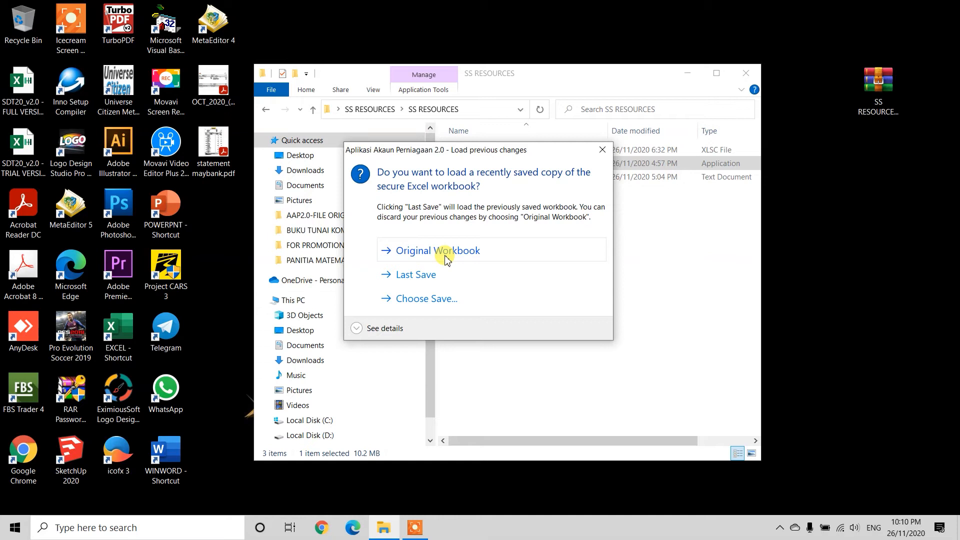
{"action": "left_click", "coordinate": [415, 301]}
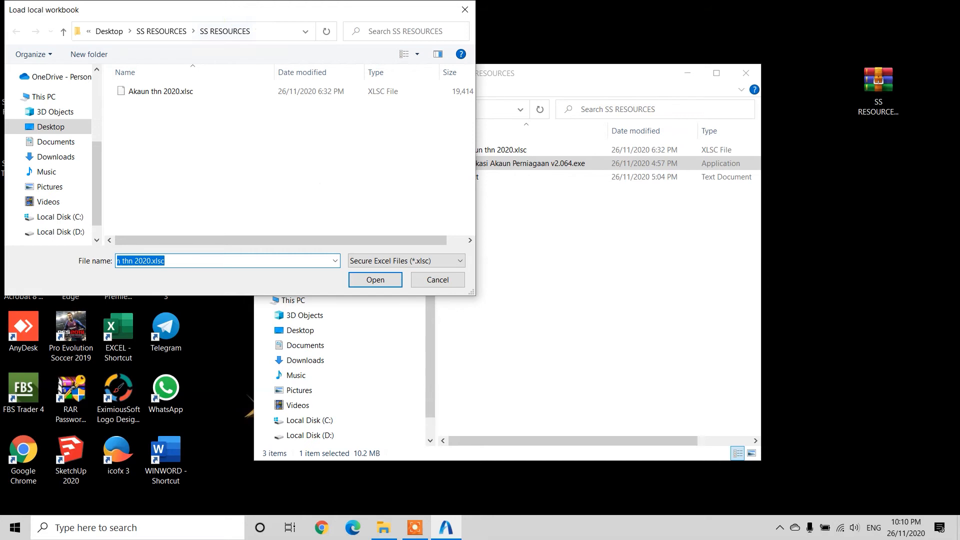
{"action": "left_click_drag", "start_coordinate": [194, 10], "coordinate": [339, 65]}
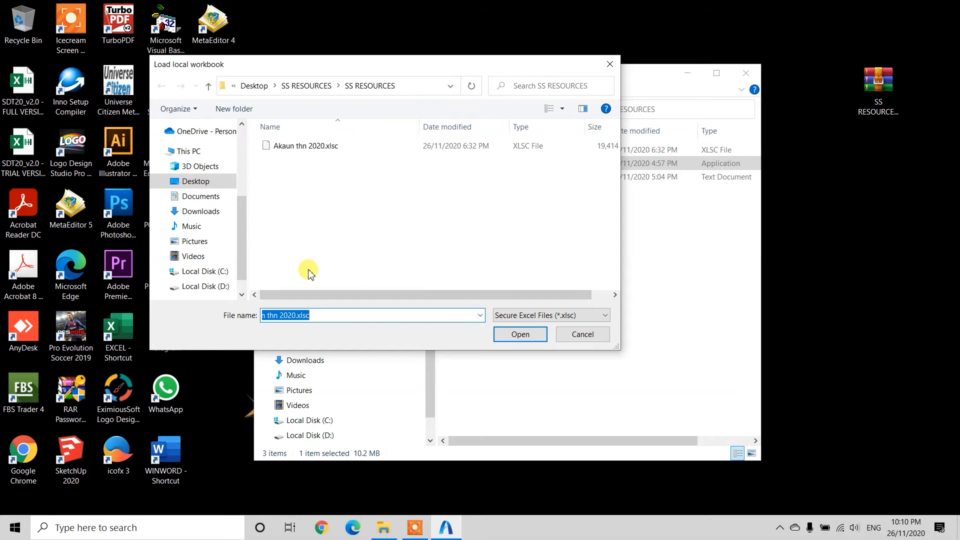
{"action": "left_click", "coordinate": [302, 149]}
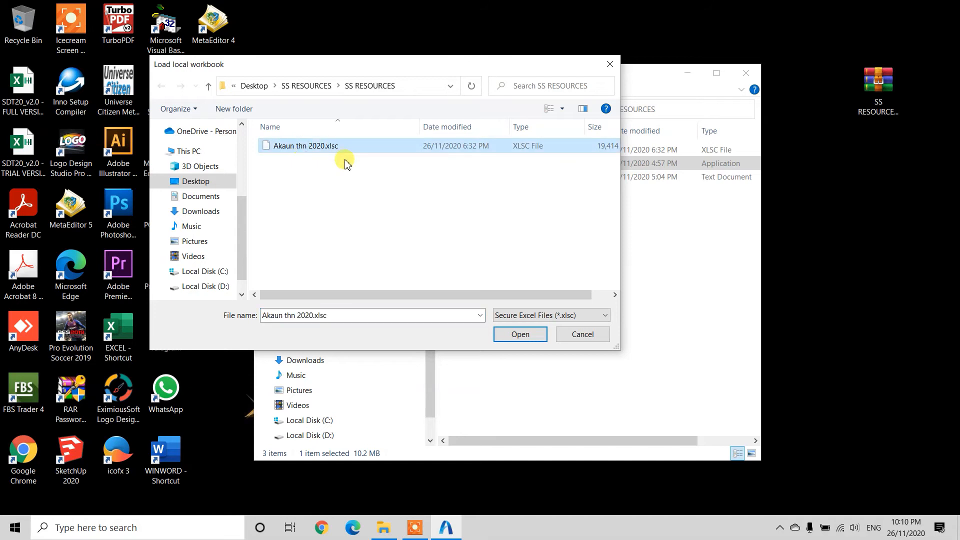
{"action": "left_click", "coordinate": [518, 334]}
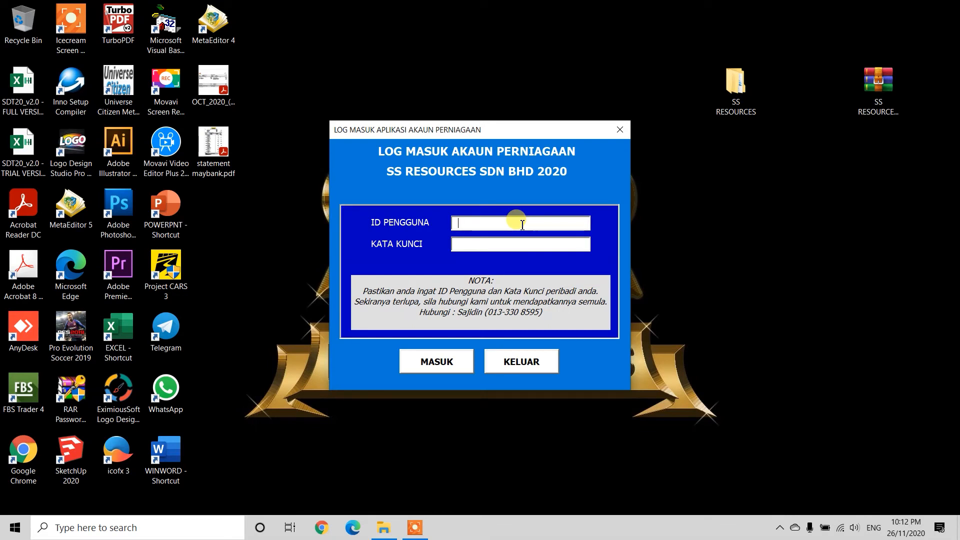
- Log in to the company account by entering the user ID (ID PENGGUNA) and the password (KATA KUNCI)
{"action": "type", "text": "S"}
{"action": "key", "text": "BackSpace"}
{"action": "type", "text": "sa"}
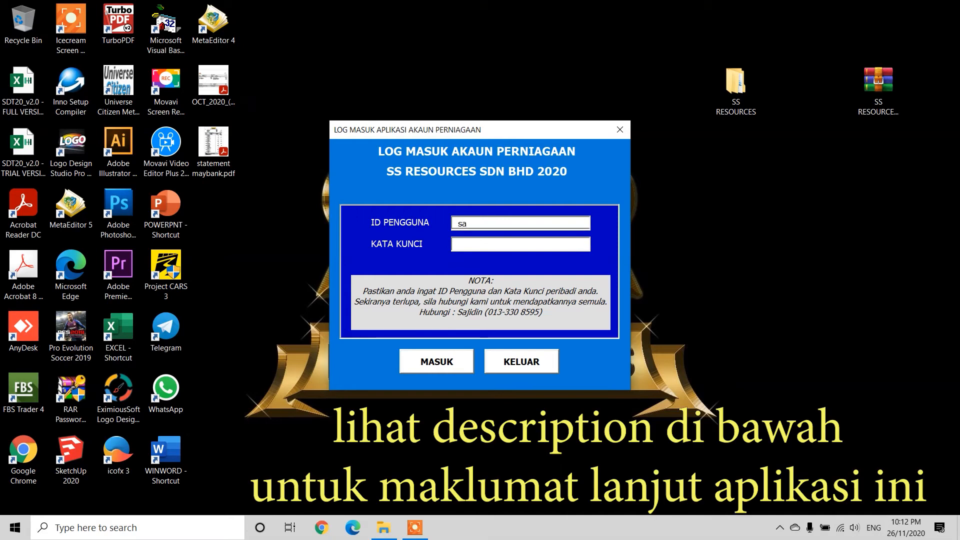
{"action": "type", "text": "jid"}
{"action": "key", "text": "Tab"}
{"action": "type", "text": "******"}
{"action": "left_click", "coordinate": [444, 368]}
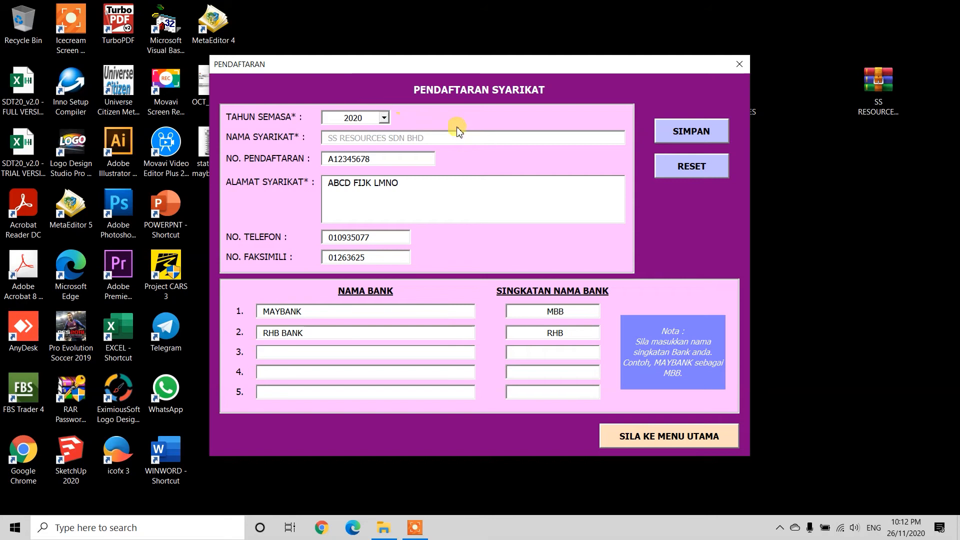
- Go to the main menu, view the Pra OPERASI records of opening cash and bank capital, and return to the menu
{"action": "left_click", "coordinate": [667, 442]}
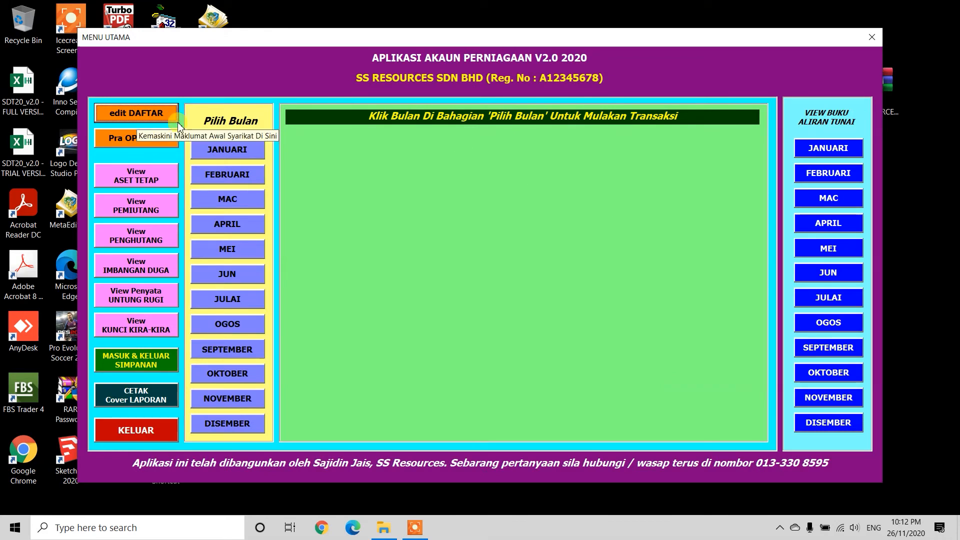
{"action": "left_click", "coordinate": [130, 139]}
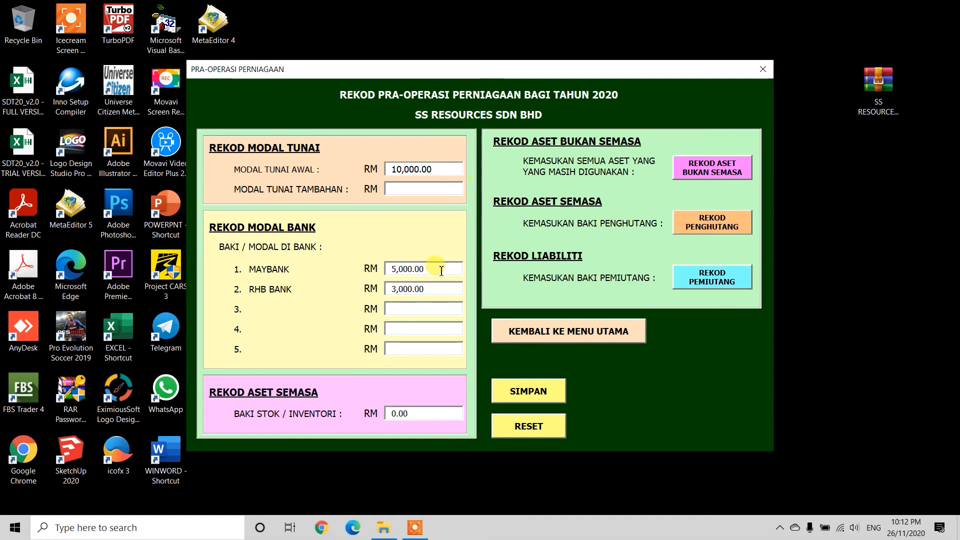
{"action": "left_click", "coordinate": [571, 338]}
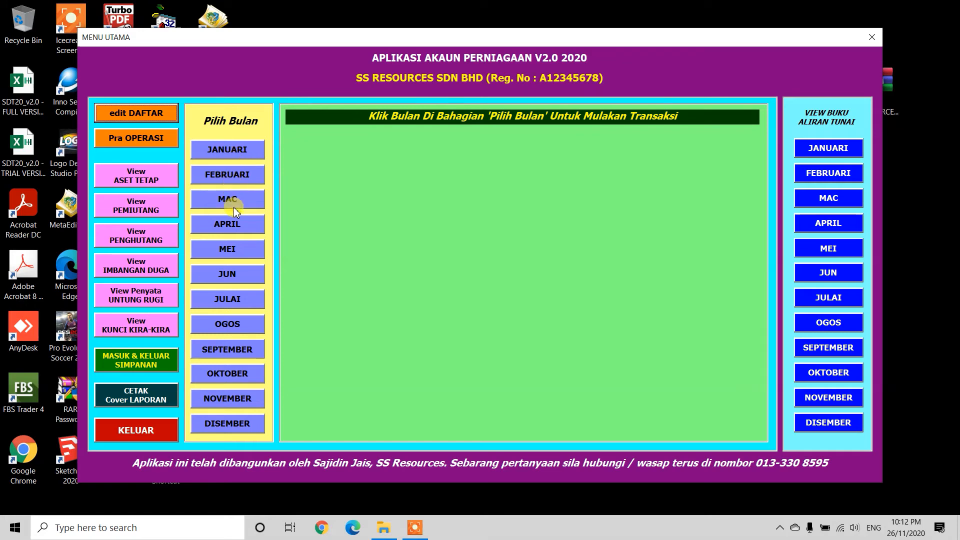
- Start a January WANG KELUAR record for day 5 with receipt number 10025 and the item Membeli Barang Jualan Secara Tunai
{"action": "left_click", "coordinate": [237, 153]}
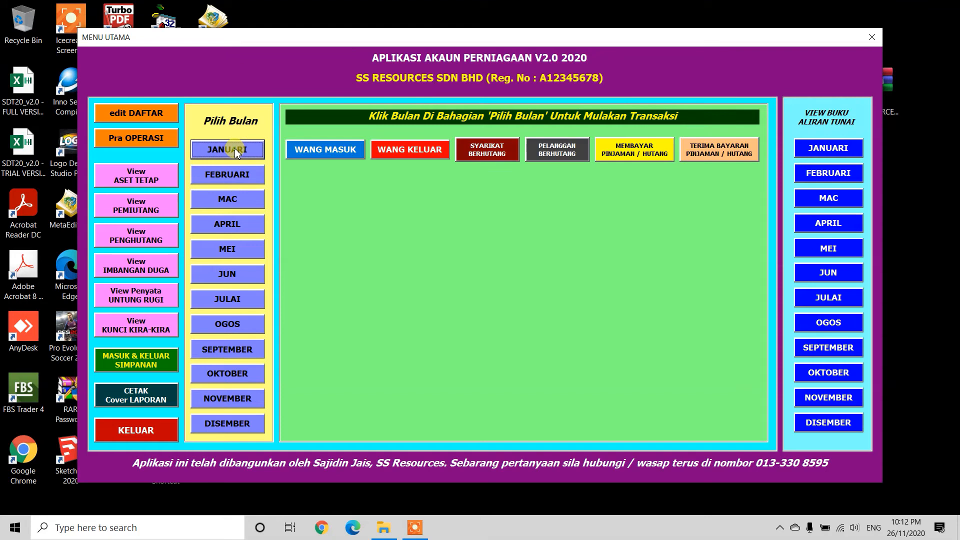
{"action": "left_click", "coordinate": [401, 152]}
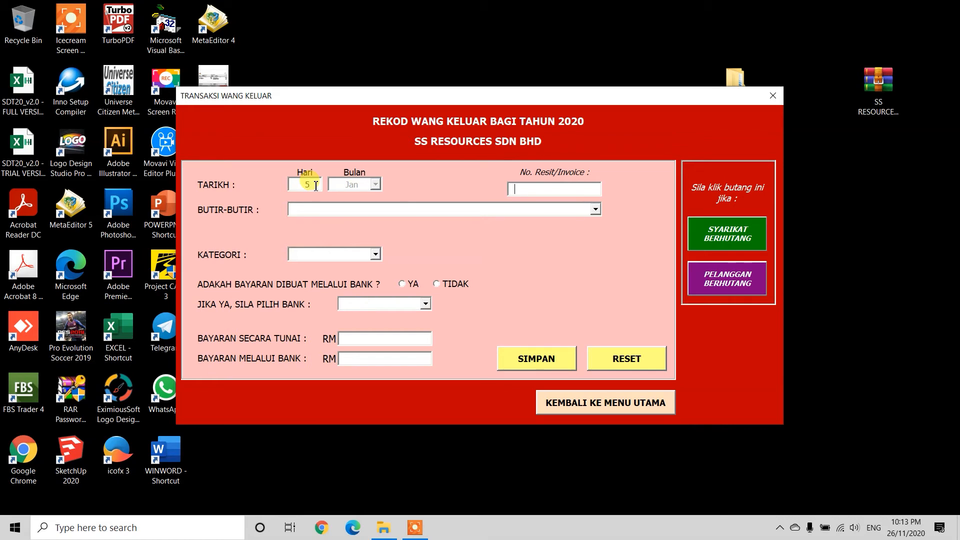
{"action": "left_click", "coordinate": [532, 185]}
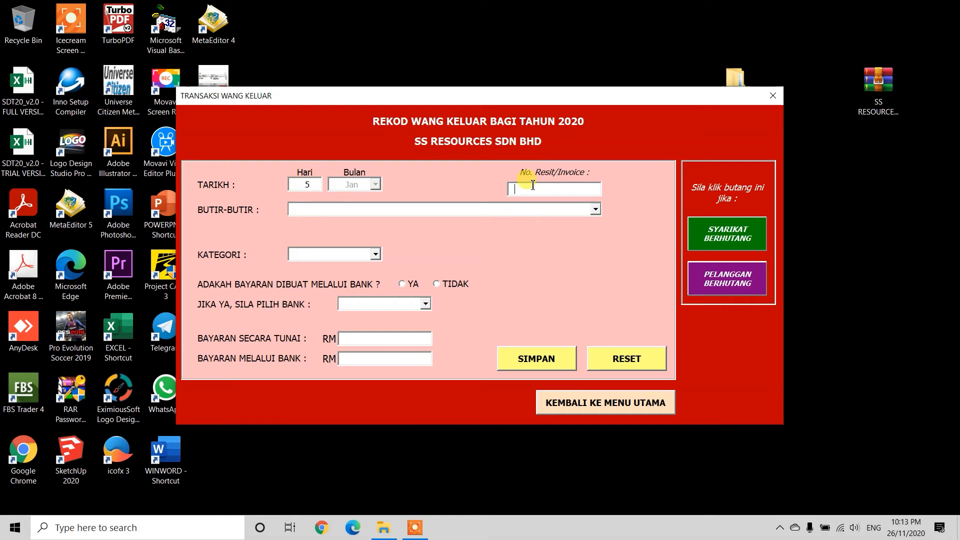
{"action": "type", "text": "10025"}
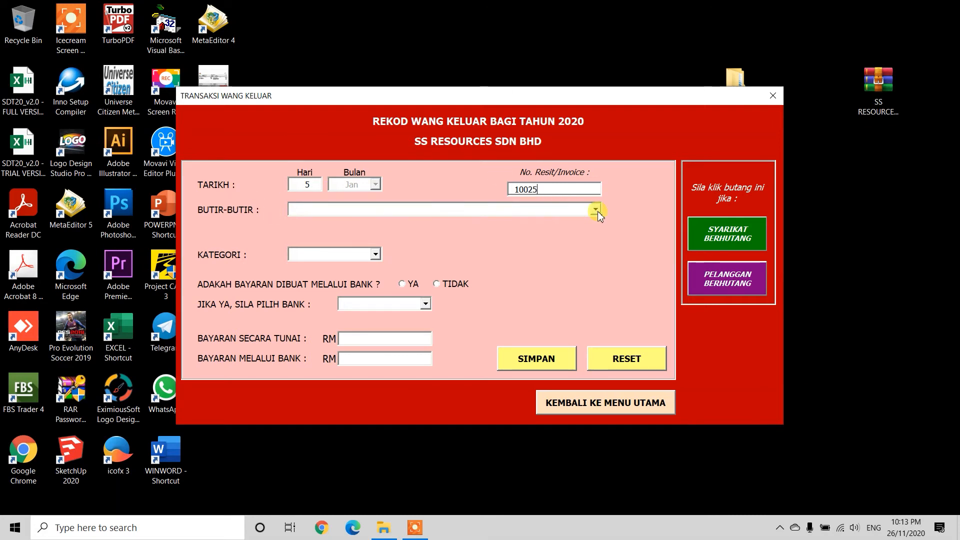
{"action": "left_click", "coordinate": [597, 211]}
{"action": "mouse_move", "coordinate": [599, 236]}
{"action": "left_mouse_down"}
{"action": "mouse_move", "coordinate": [597, 357]}
{"action": "mouse_move", "coordinate": [598, 228]}
{"action": "mouse_move", "coordinate": [598, 320]}
{"action": "mouse_move", "coordinate": [599, 239]}
{"action": "left_mouse_up"}
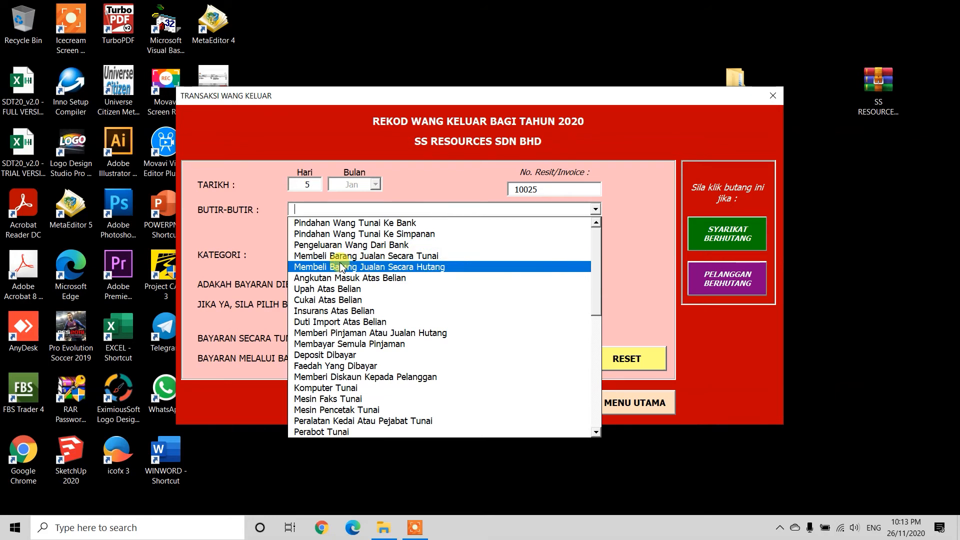
{"action": "left_click", "coordinate": [427, 258]}
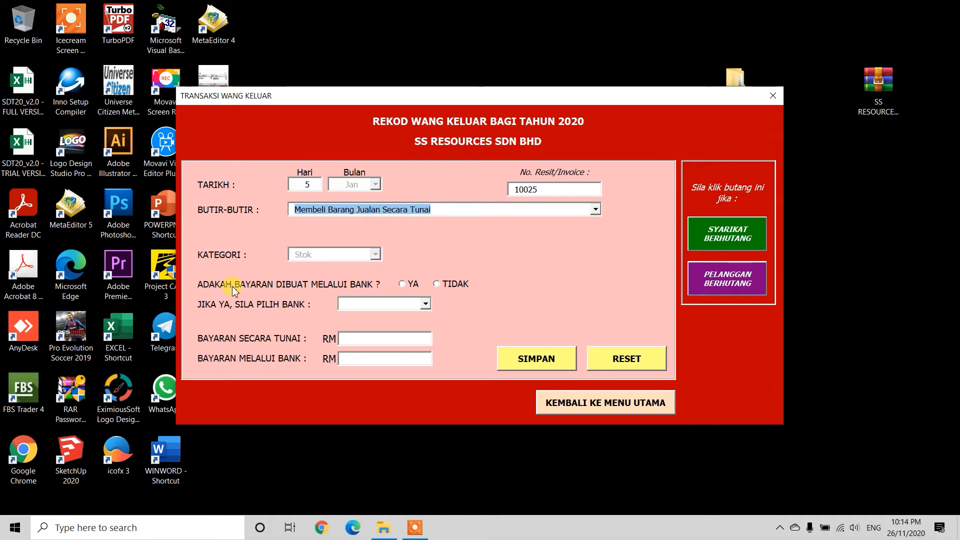
- Mark the payment as not made through a bank, set the cash payment to RM 3000 and save the record
{"action": "left_click", "coordinate": [409, 290]}
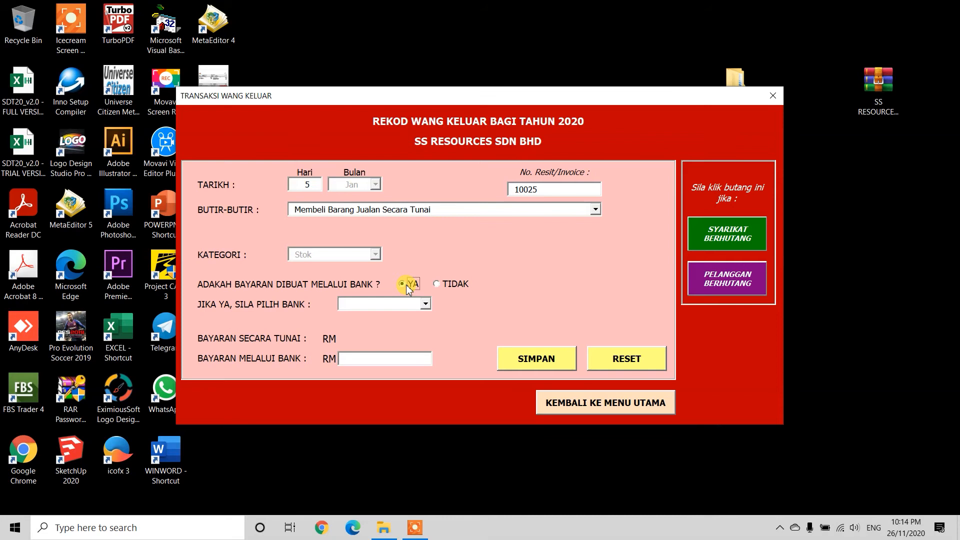
{"action": "left_click", "coordinate": [443, 284]}
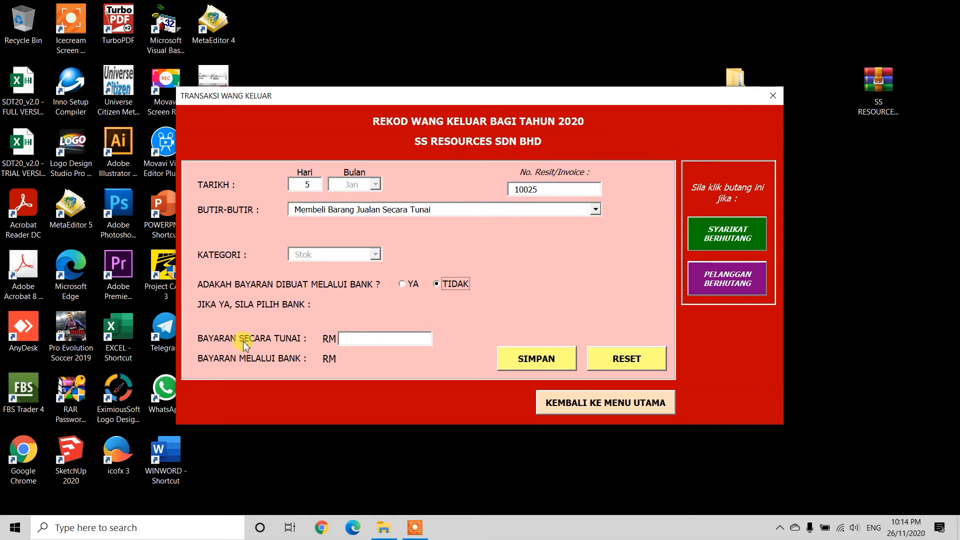
{"action": "left_click", "coordinate": [370, 338]}
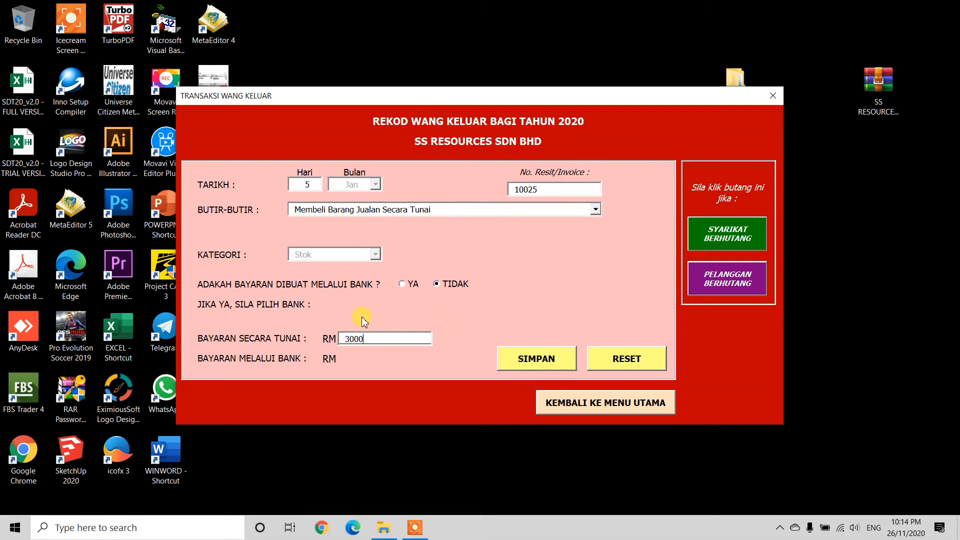
{"action": "left_click", "coordinate": [537, 360]}
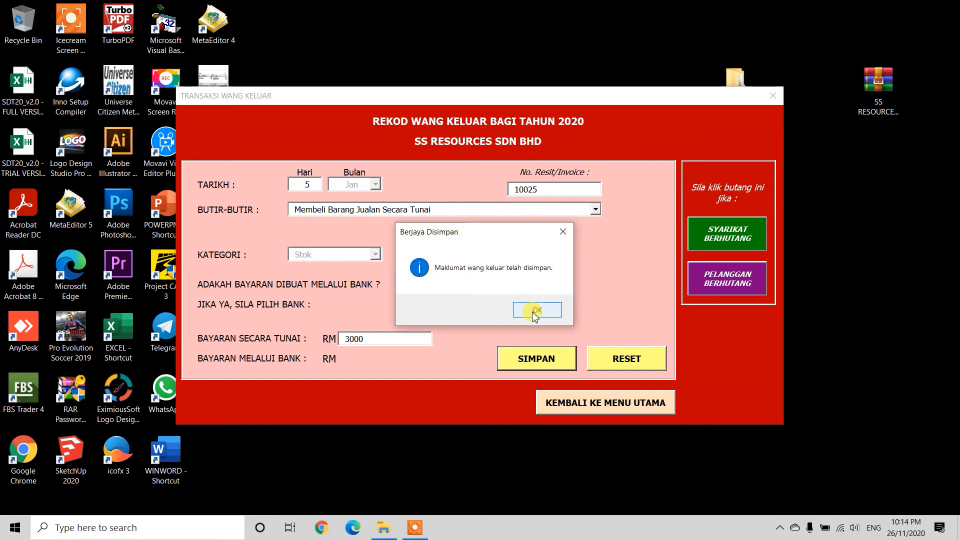
{"action": "left_click", "coordinate": [535, 312]}
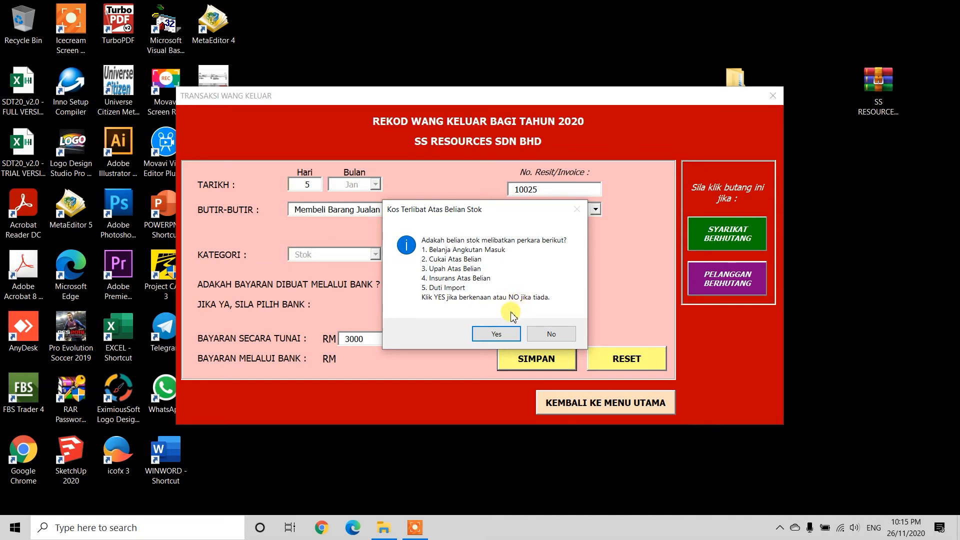
- Add cash costs to the stock purchase, RM 58 for Angkutan Masuk and RM 100 for Upah Atas Belian, and save them
{"action": "left_click", "coordinate": [508, 338]}
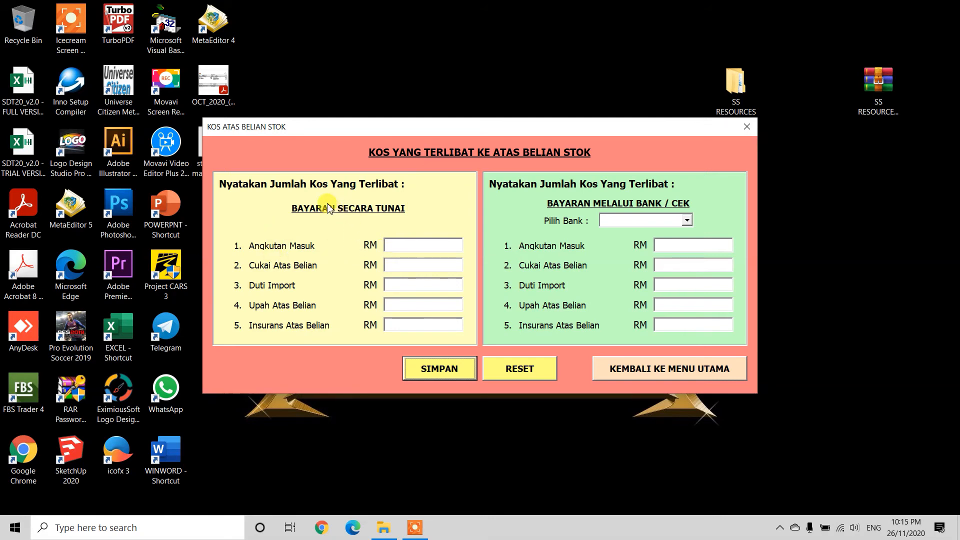
{"action": "left_click", "coordinate": [393, 244]}
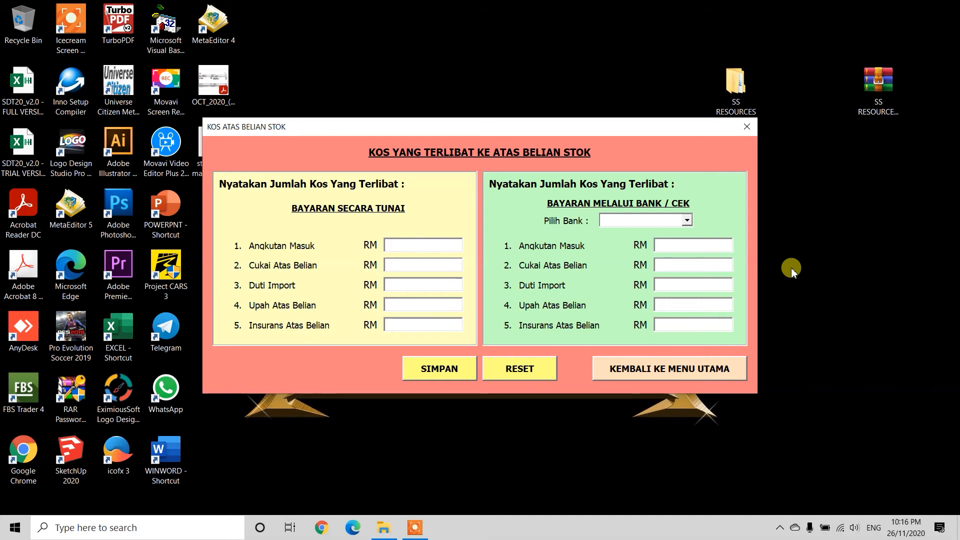
{"action": "type", "text": "58"}
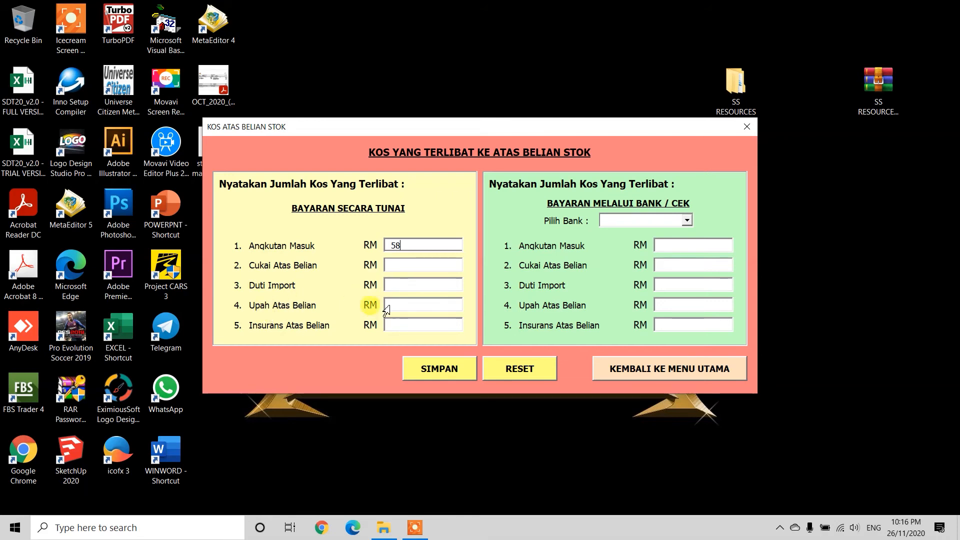
{"action": "left_click", "coordinate": [422, 303]}
{"action": "type", "text": "100"}
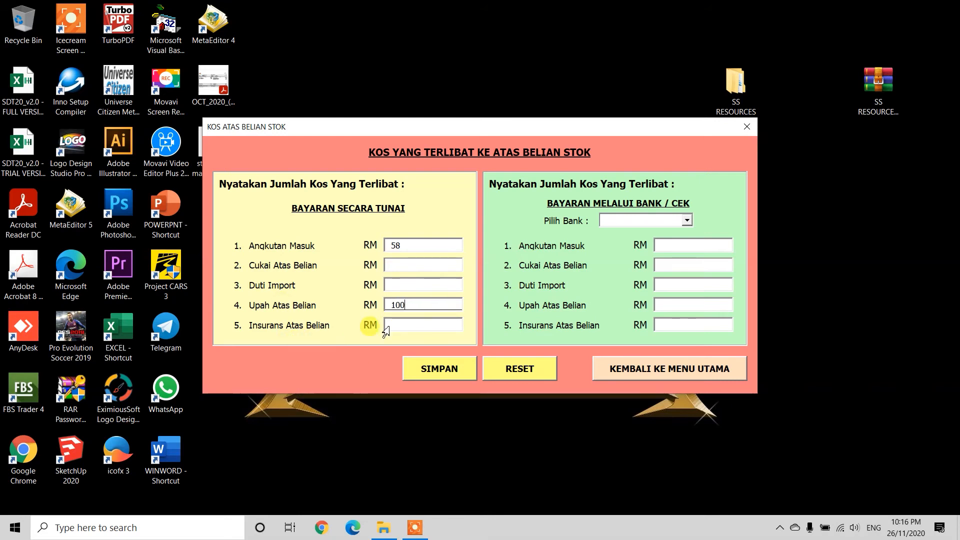
{"action": "left_click", "coordinate": [440, 374]}
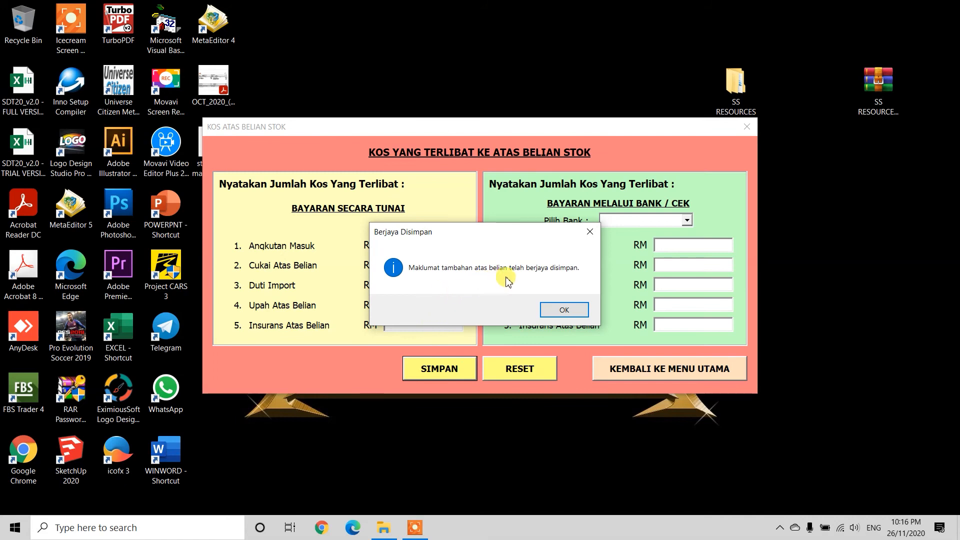
{"action": "left_click", "coordinate": [578, 313]}
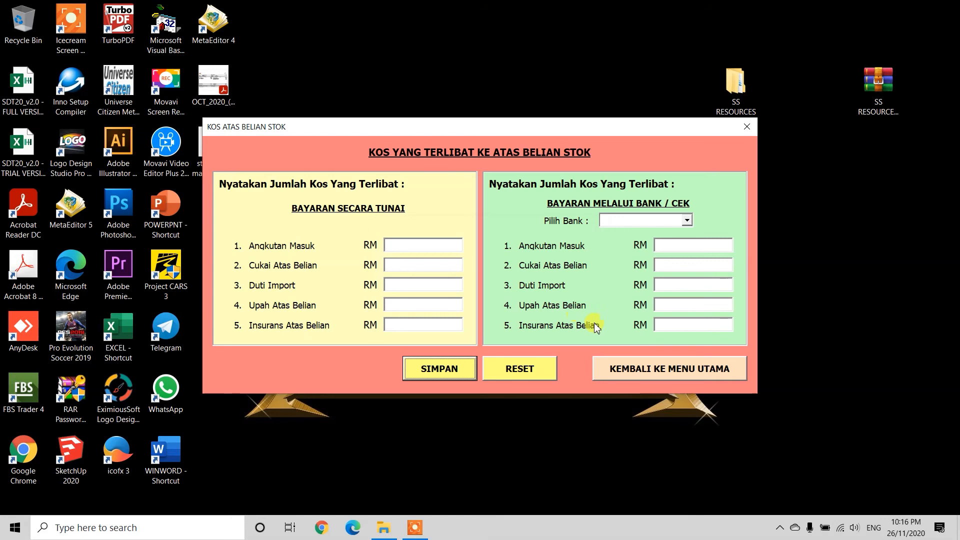
- Return to the main menu and start a January WANG MASUK record for day 10 with the item Hasil Jualan
{"action": "left_click", "coordinate": [659, 371]}
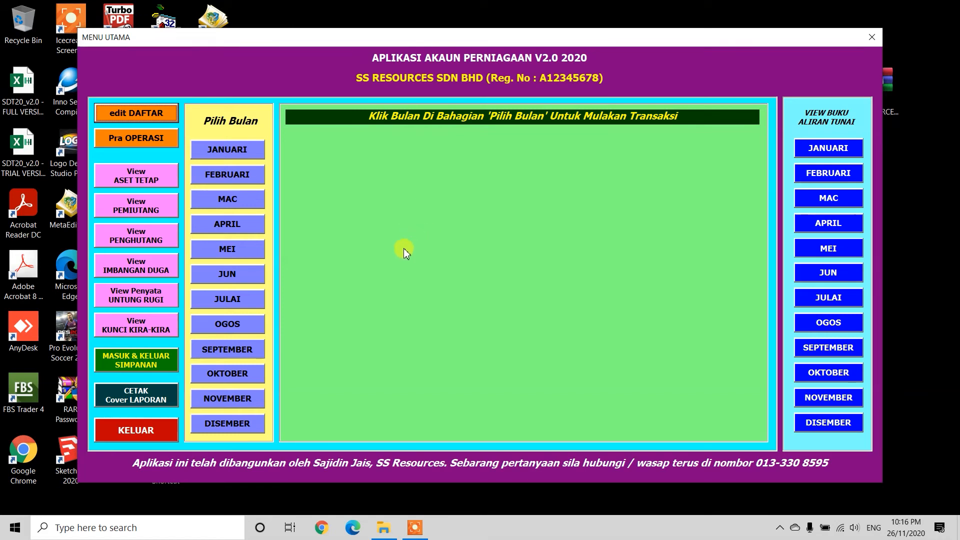
{"action": "left_click", "coordinate": [213, 149]}
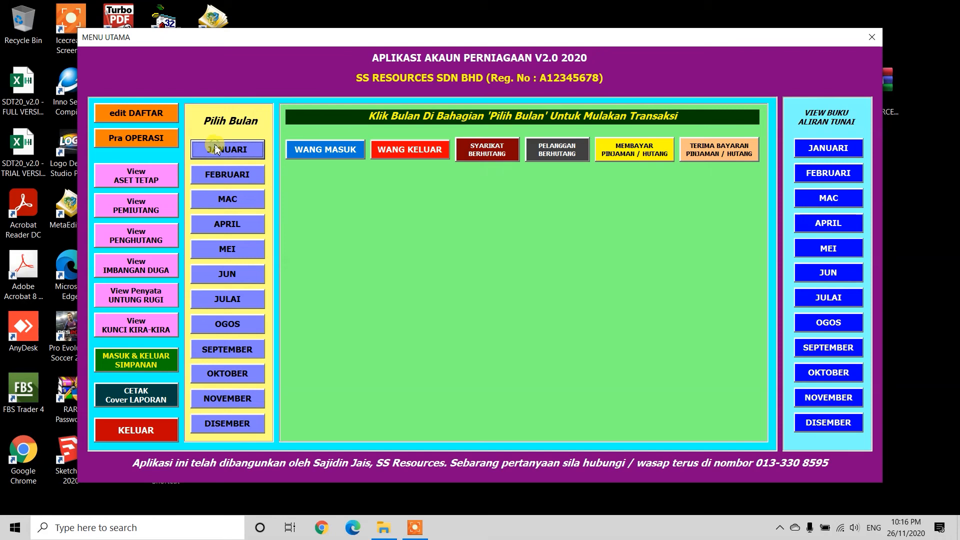
{"action": "left_click", "coordinate": [322, 149]}
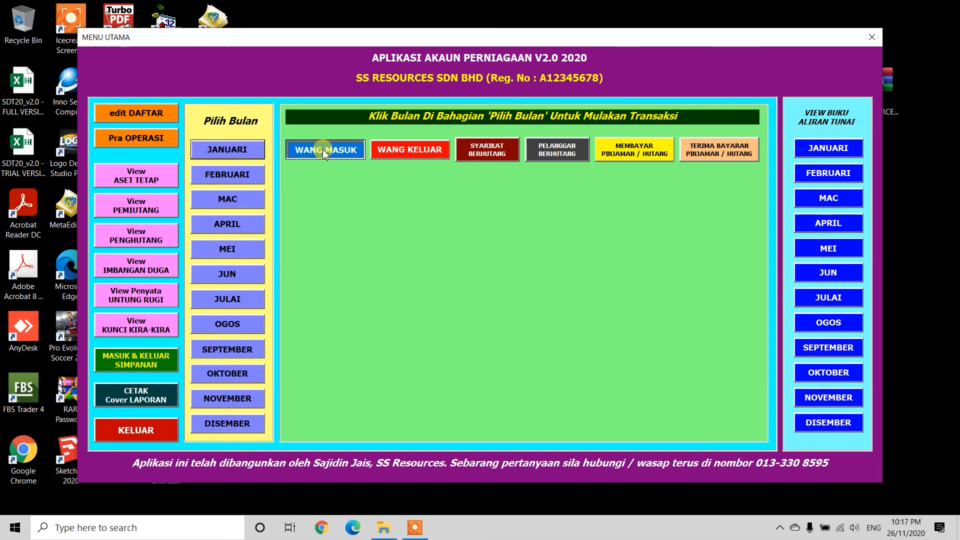
{"action": "type", "text": "10"}
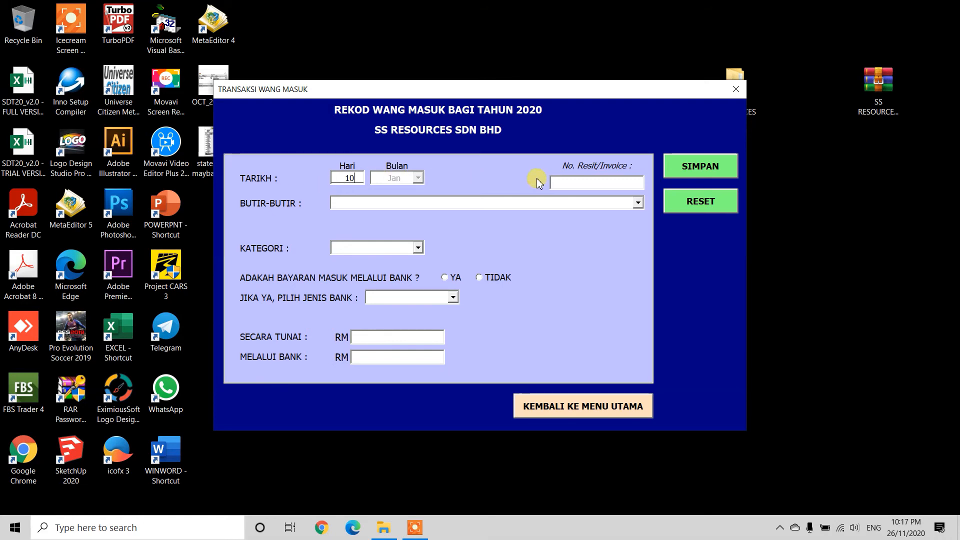
{"action": "left_click", "coordinate": [563, 184]}
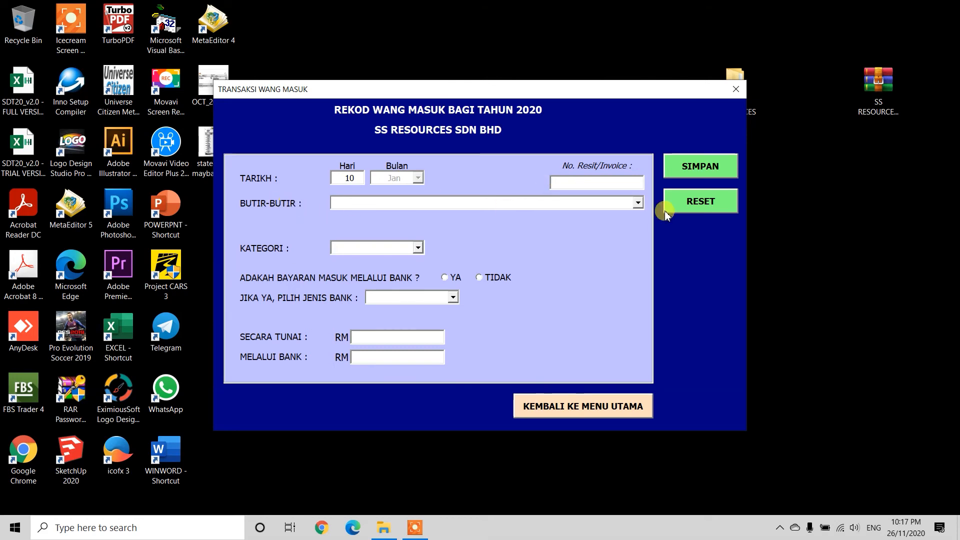
{"action": "left_click", "coordinate": [640, 203]}
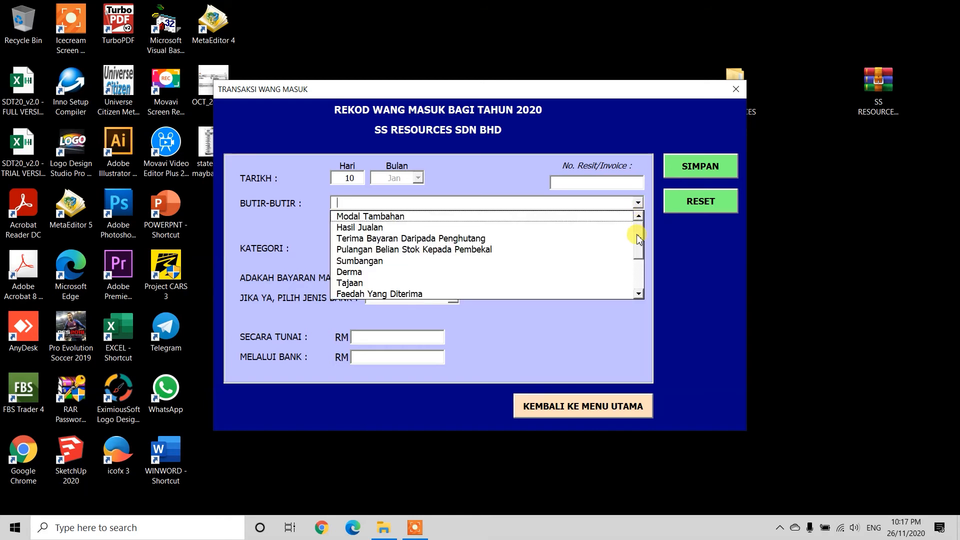
{"action": "left_click", "coordinate": [427, 216]}
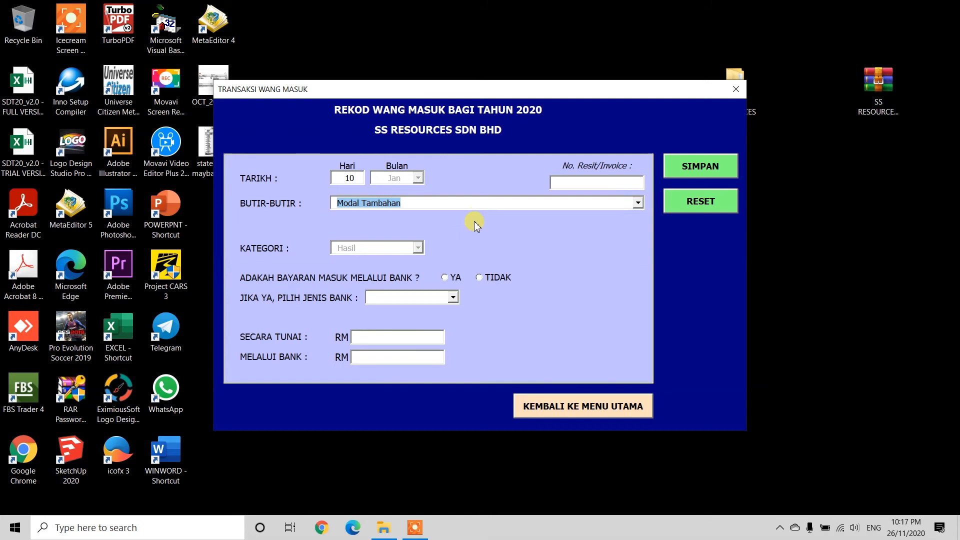
{"action": "left_click", "coordinate": [639, 203]}
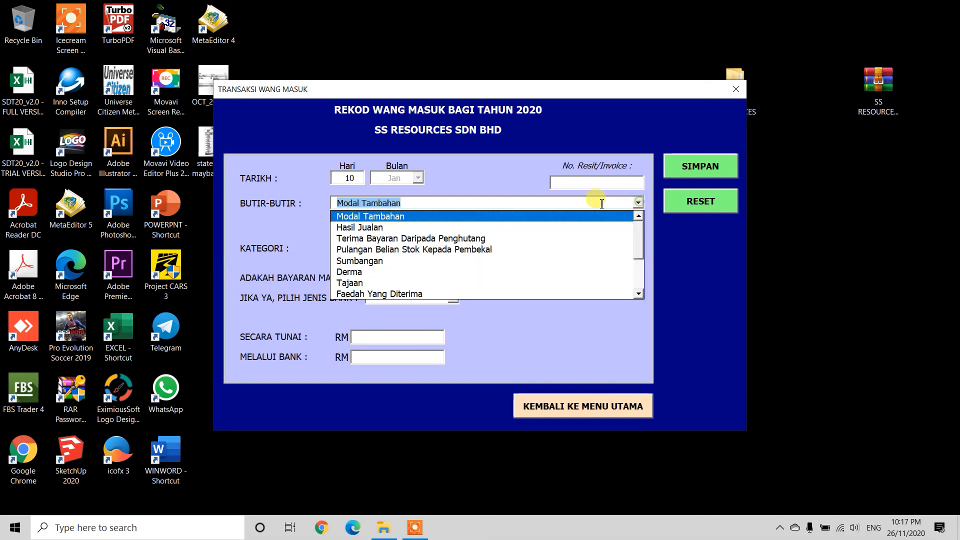
{"action": "left_click", "coordinate": [361, 228]}
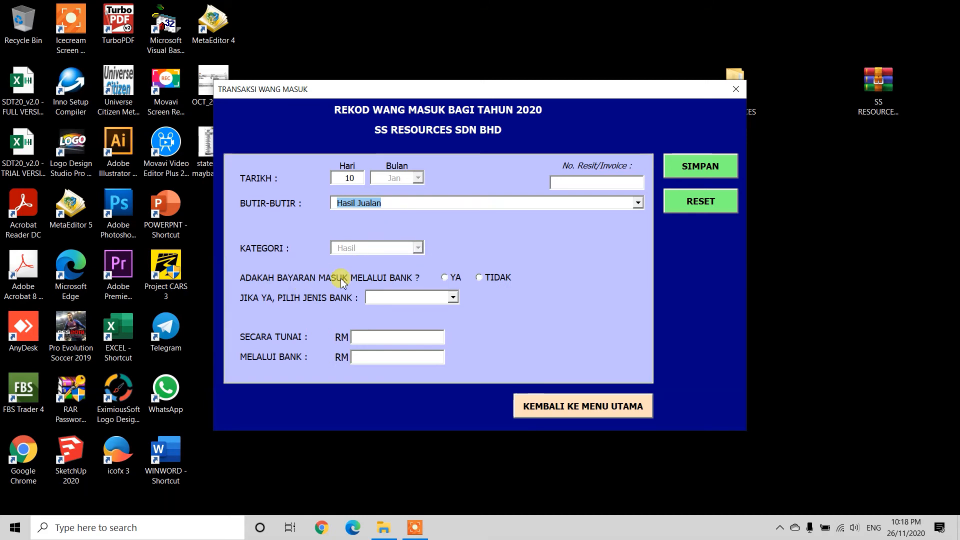
- Mark the sales payment as received through bank MBB, set the bank amount to RM 1500 and save the record
{"action": "left_click", "coordinate": [453, 282]}
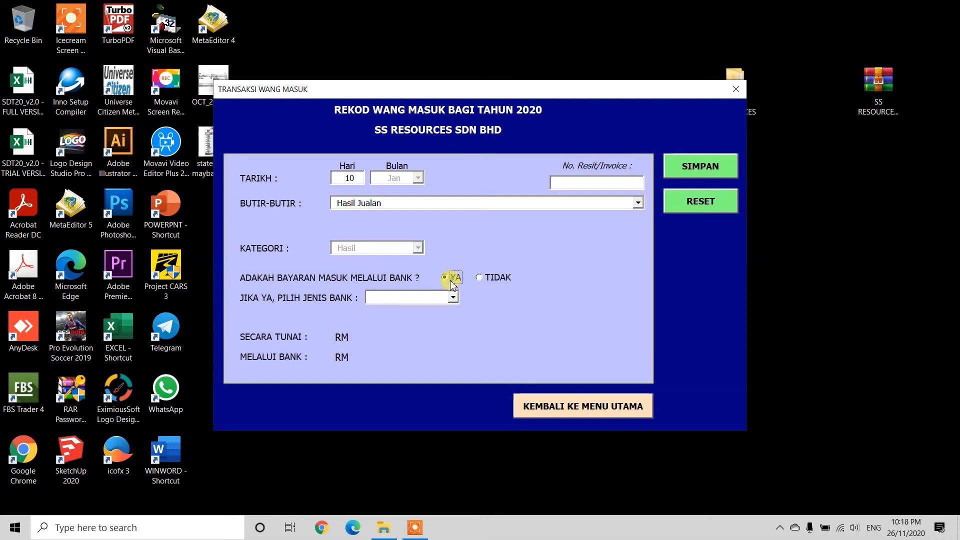
{"action": "left_click", "coordinate": [452, 300]}
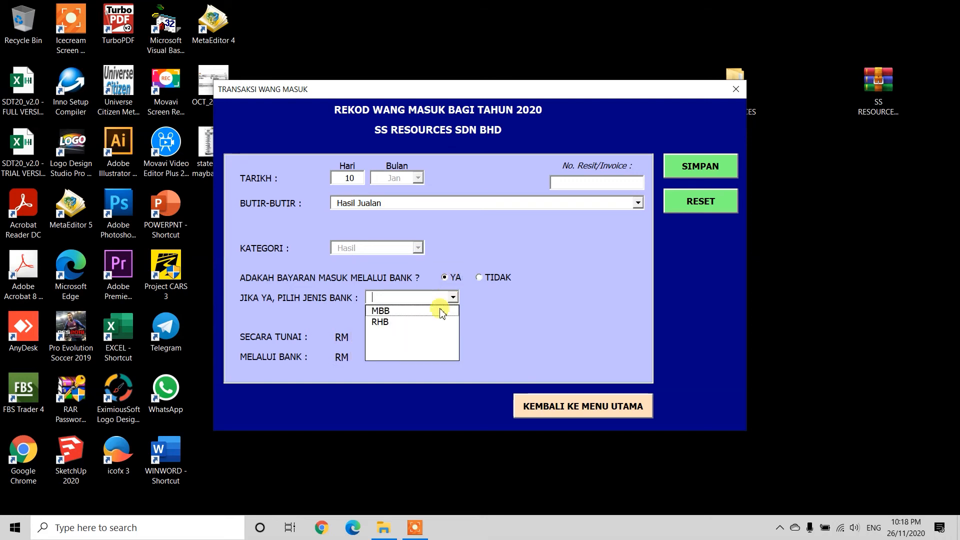
{"action": "left_click", "coordinate": [394, 312]}
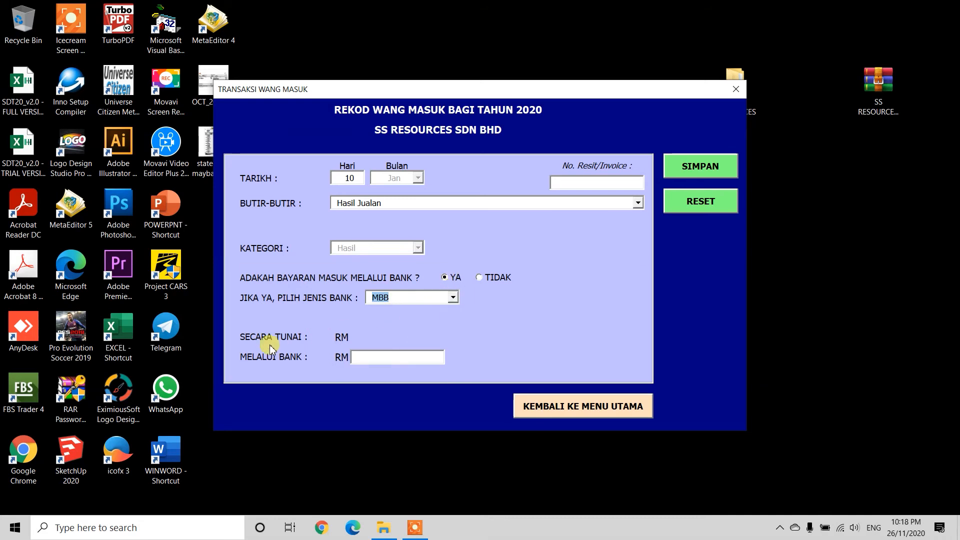
{"action": "left_click", "coordinate": [380, 358]}
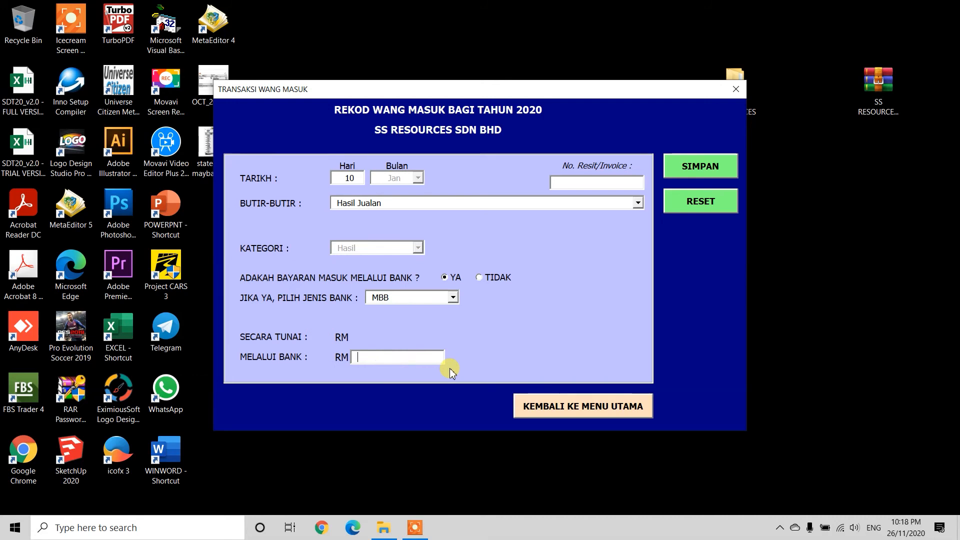
{"action": "type", "text": "1500"}
{"action": "left_click", "coordinate": [714, 166]}
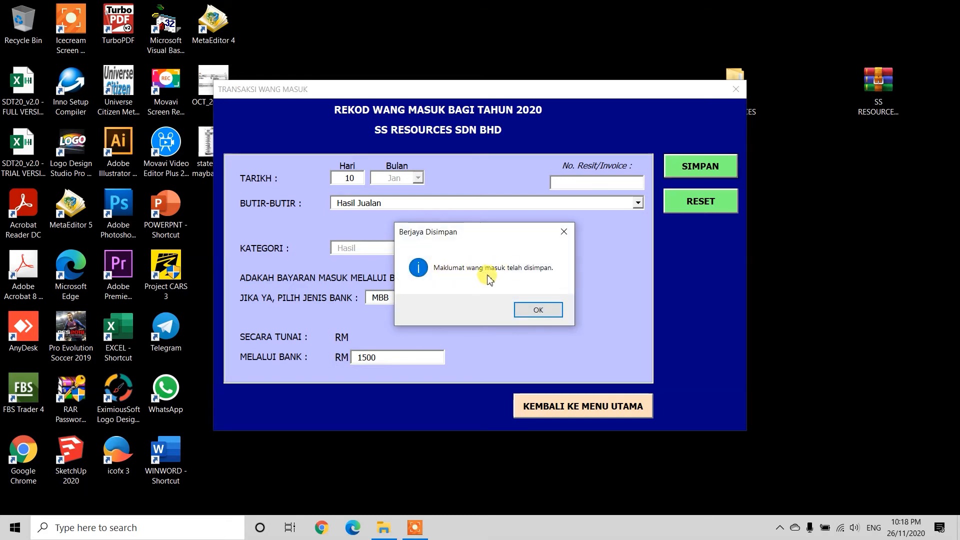
{"action": "left_click", "coordinate": [544, 311]}
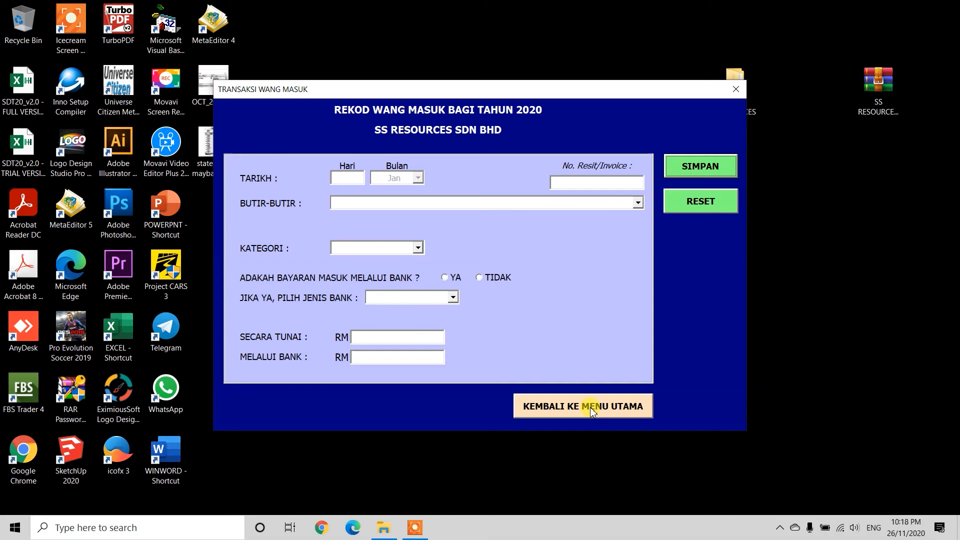
- Fill a new WANG MASUK record for day 30 with the item Pulangan Belian Stok Kepada Pembekal and supplier Sykt Jaya
{"action": "left_click", "coordinate": [350, 178]}
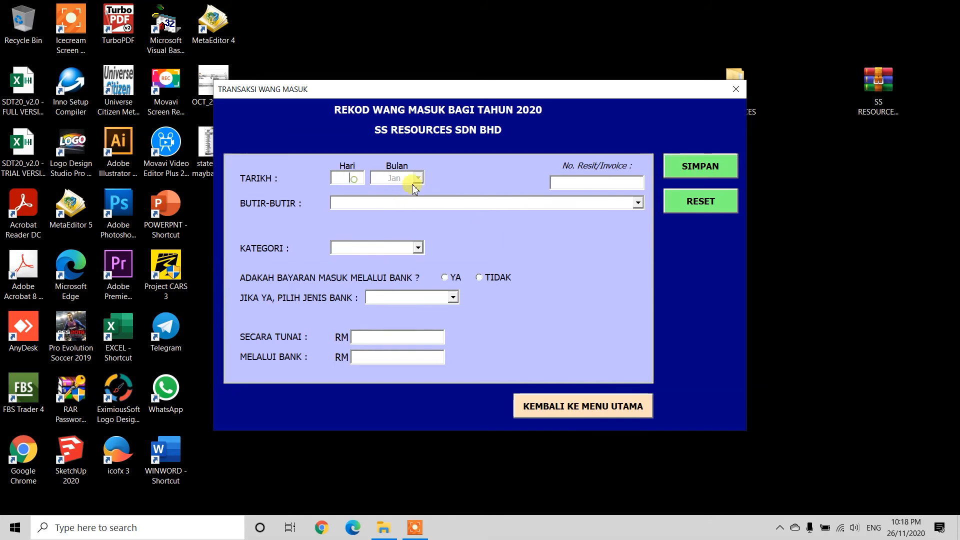
{"action": "left_click", "coordinate": [639, 204]}
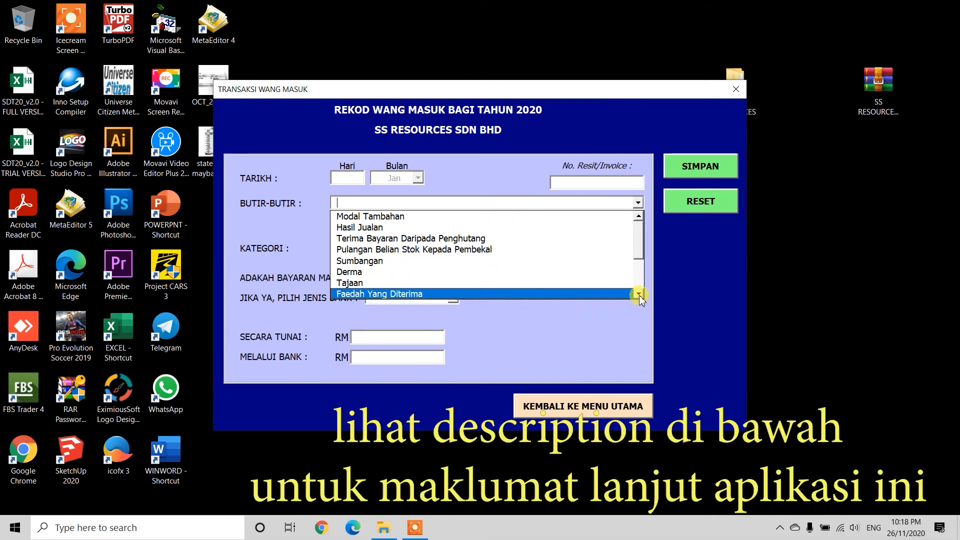
{"action": "left_click", "coordinate": [476, 250]}
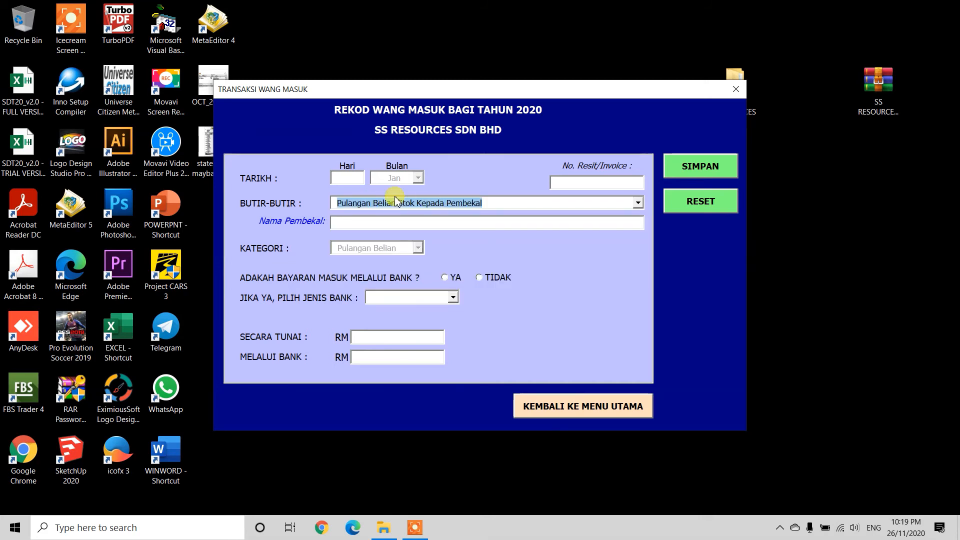
{"action": "left_click", "coordinate": [366, 228]}
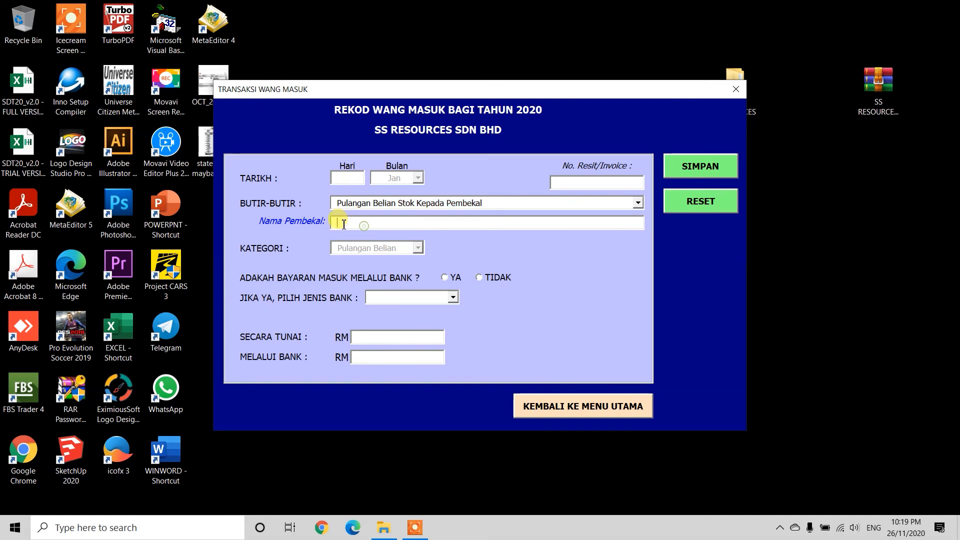
{"action": "left_click", "coordinate": [363, 180]}
{"action": "type", "text": "30"}
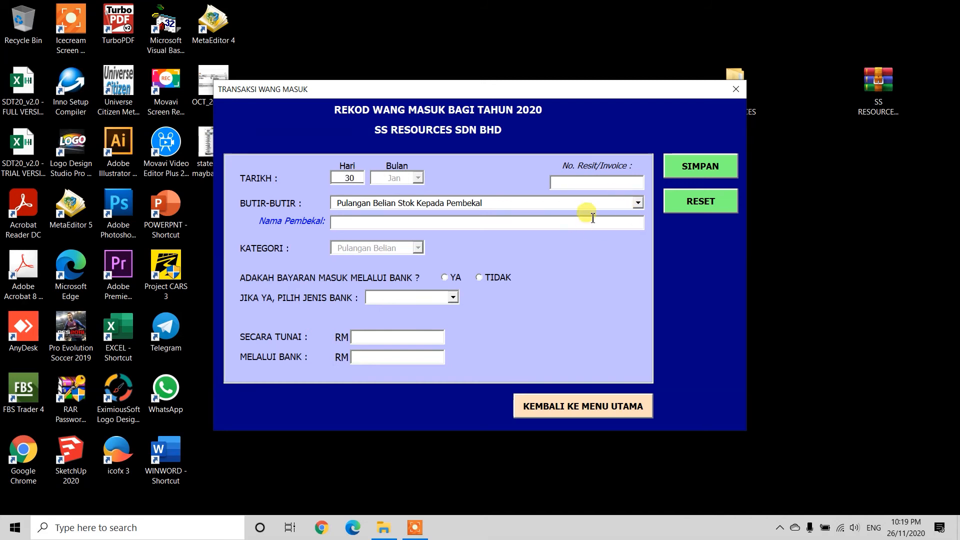
{"action": "left_click", "coordinate": [349, 222]}
{"action": "type", "text": "Sy"}
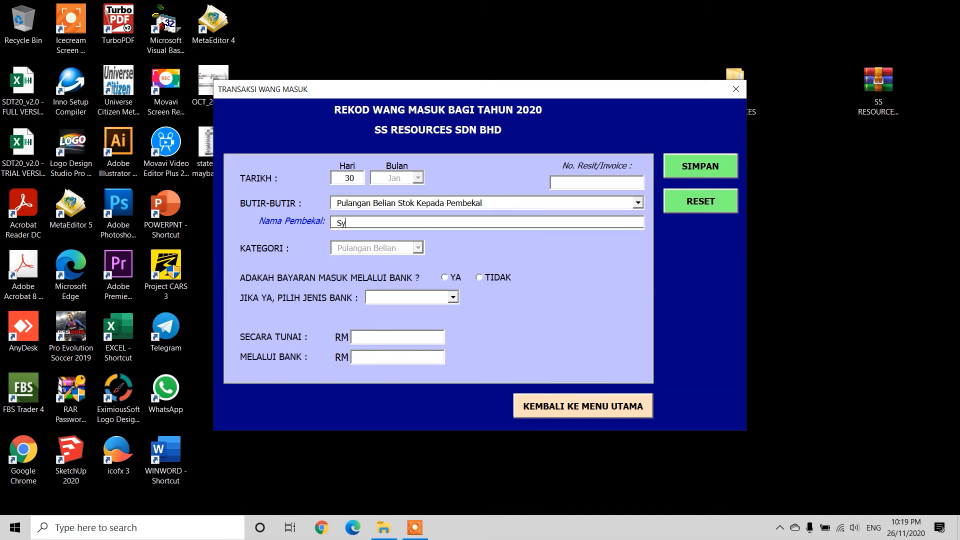
{"action": "type", "text": "kt Jaya"}
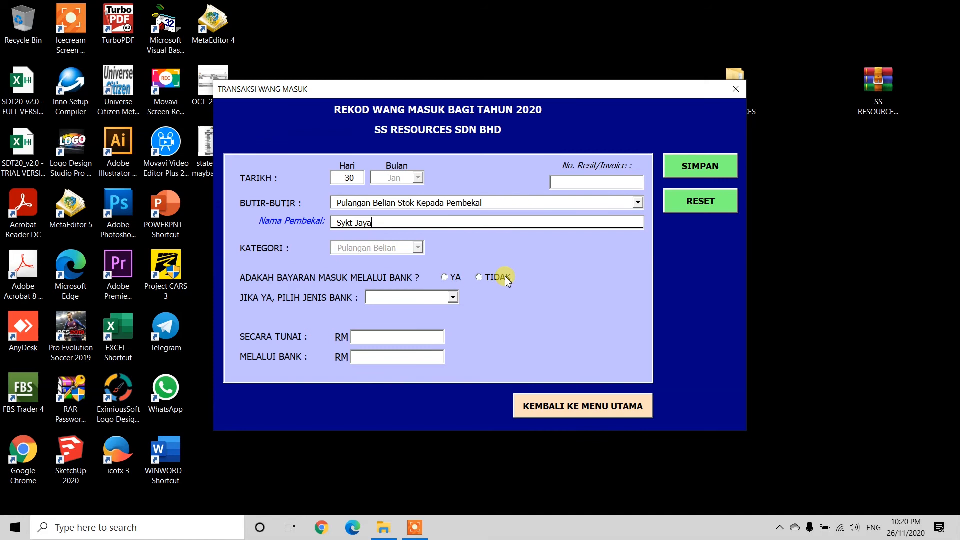
- Mark the purchase return as not paid through a bank, set the cash amount to RM 150 and save the record
{"action": "left_click", "coordinate": [479, 279]}
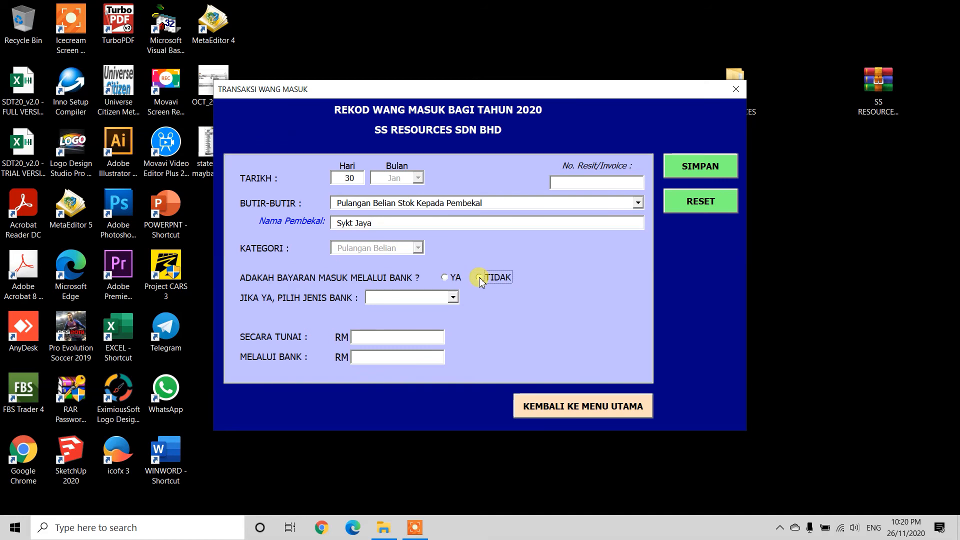
{"action": "left_click", "coordinate": [388, 338]}
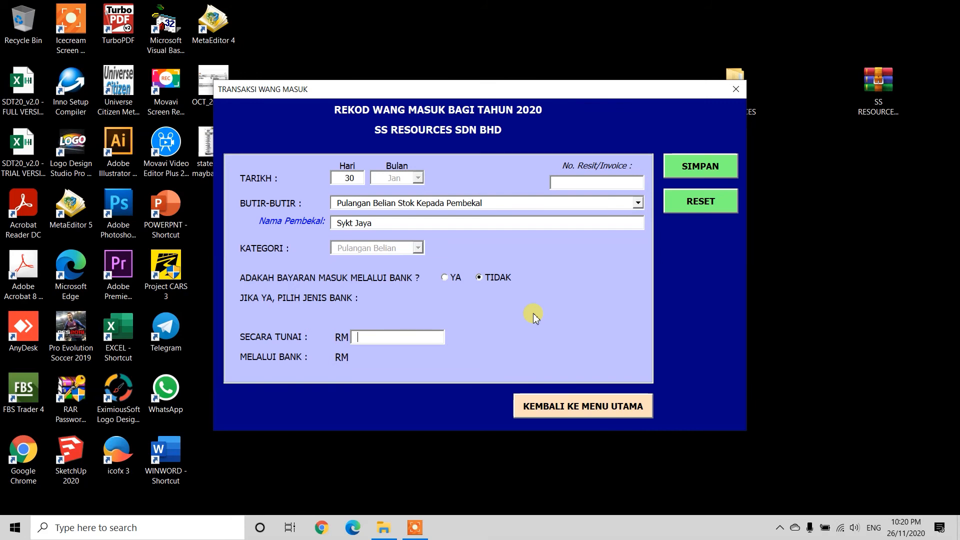
{"action": "type", "text": "150"}
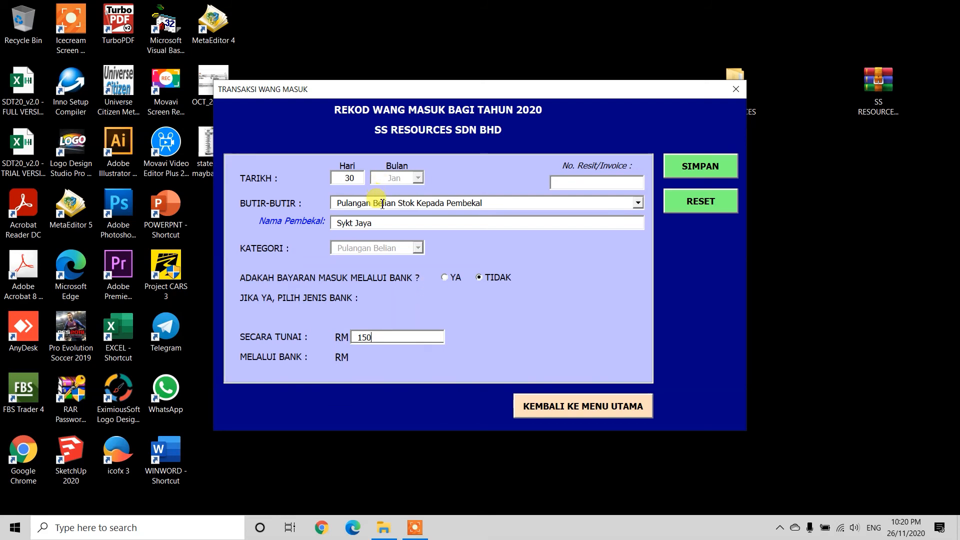
{"action": "left_click", "coordinate": [710, 166]}
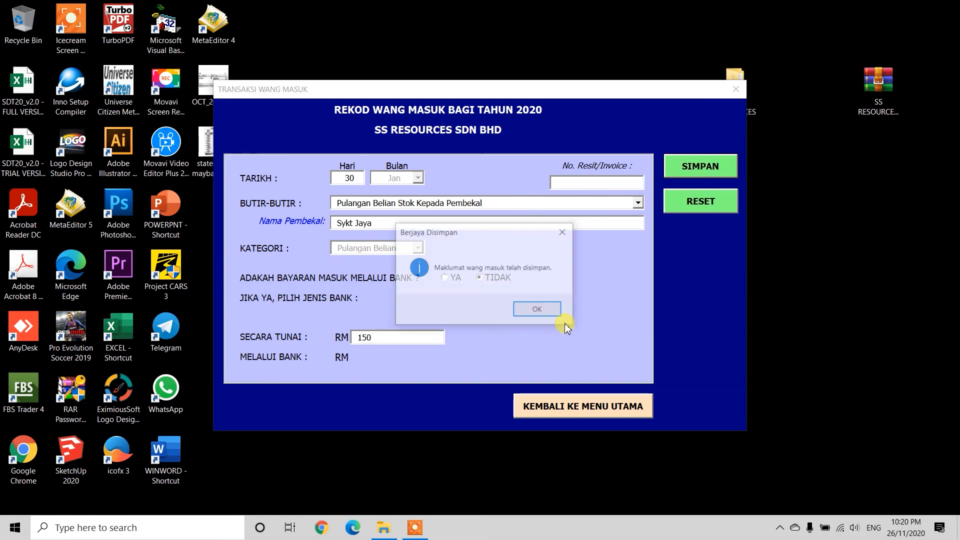
{"action": "left_click", "coordinate": [539, 310]}
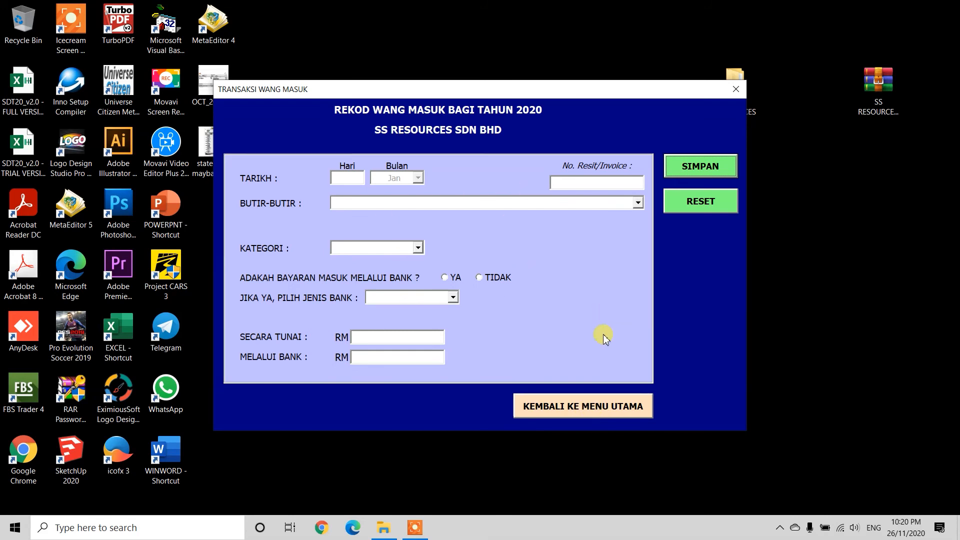
- Return to the main menu and view the January cash flow book, dismissing the error dialogs
{"action": "left_click", "coordinate": [583, 411]}
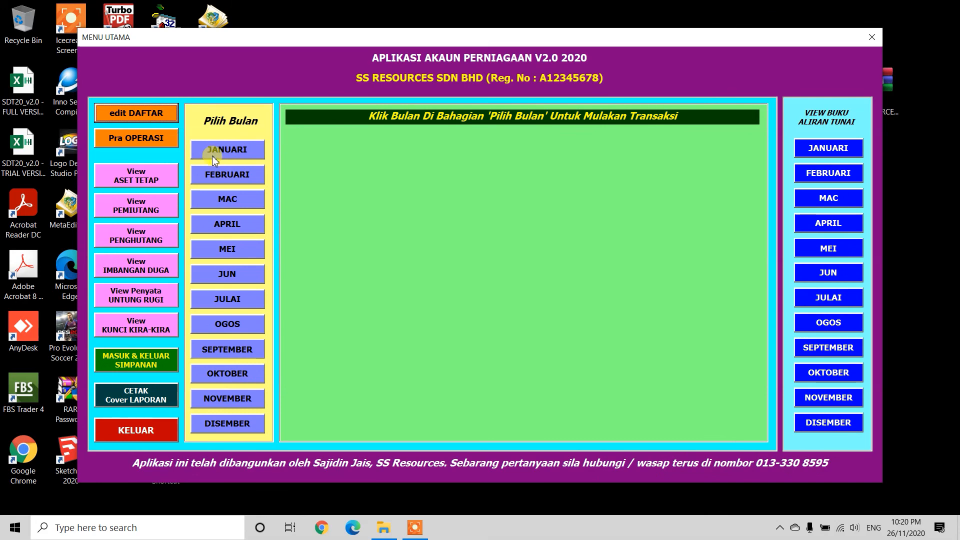
{"action": "left_click", "coordinate": [232, 151]}
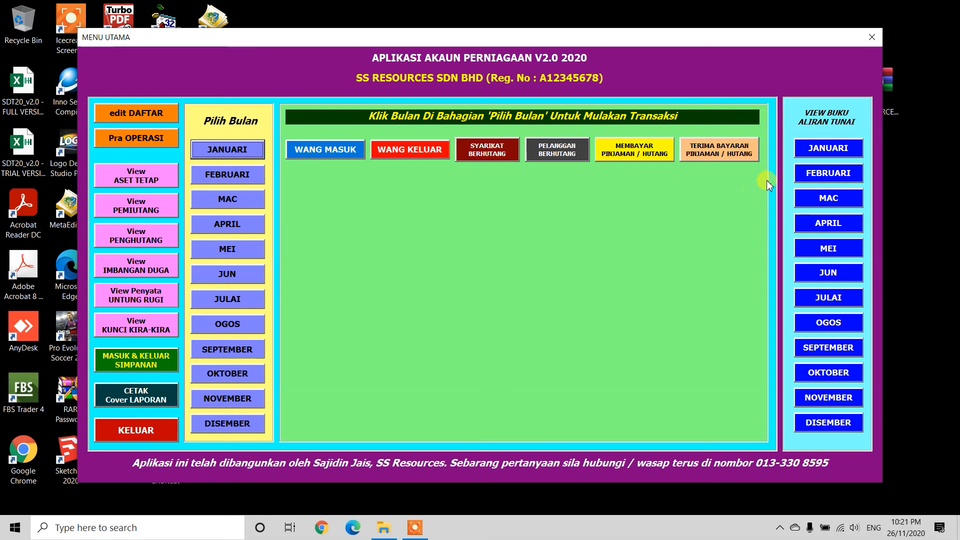
{"action": "left_click", "coordinate": [831, 148]}
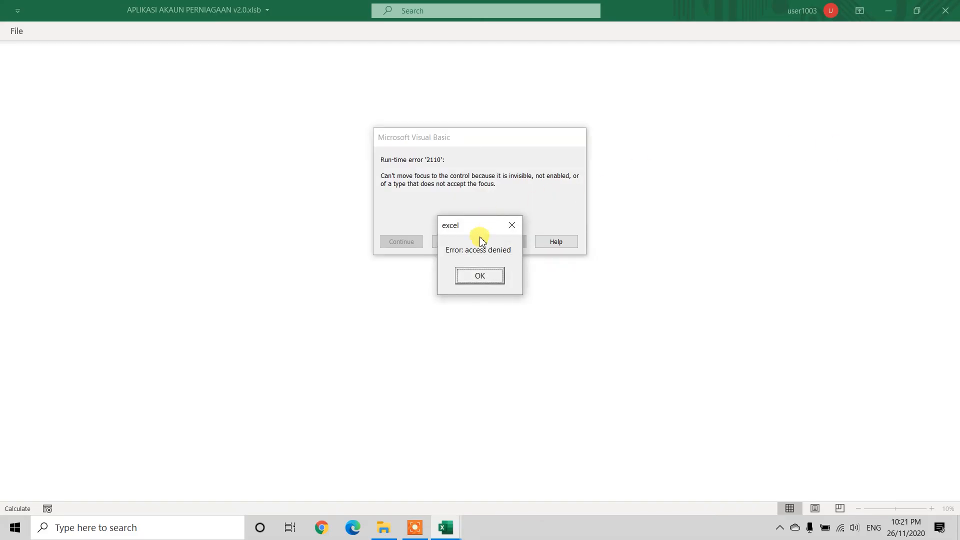
{"action": "left_click", "coordinate": [477, 278]}
{"action": "left_click", "coordinate": [456, 244]}
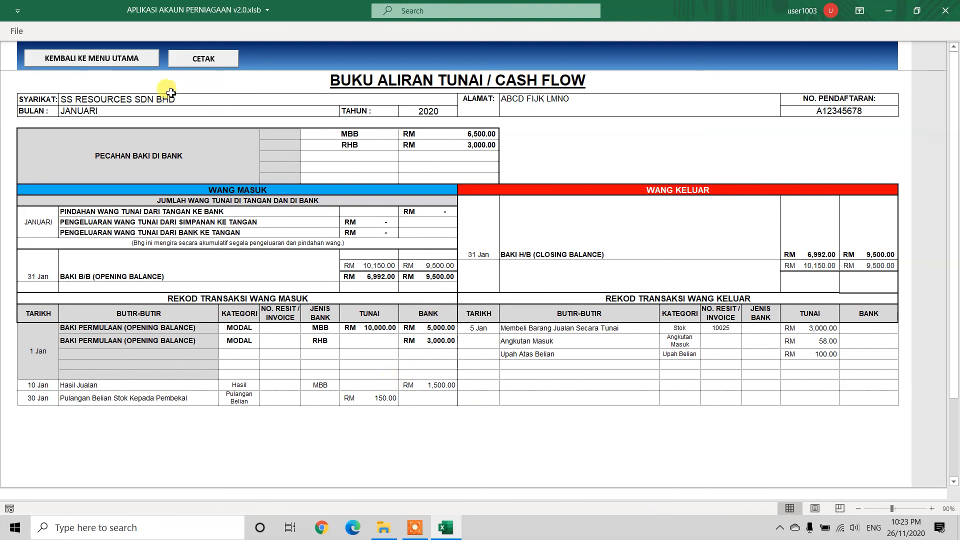
- Return to the main menu, open the IMBANGAN DUGA report and examine its entries down to the debit and credit totals
{"action": "left_click", "coordinate": [94, 59]}
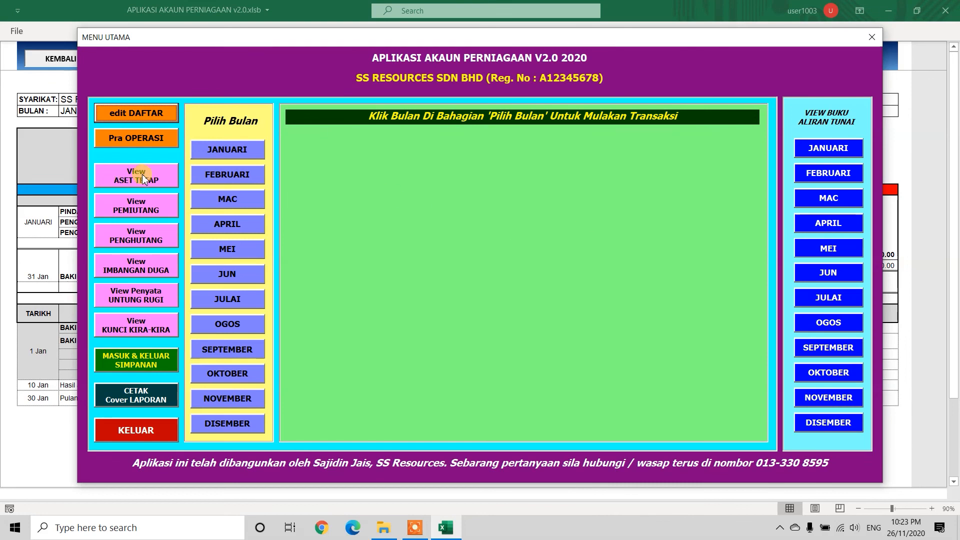
{"action": "left_click", "coordinate": [134, 271]}
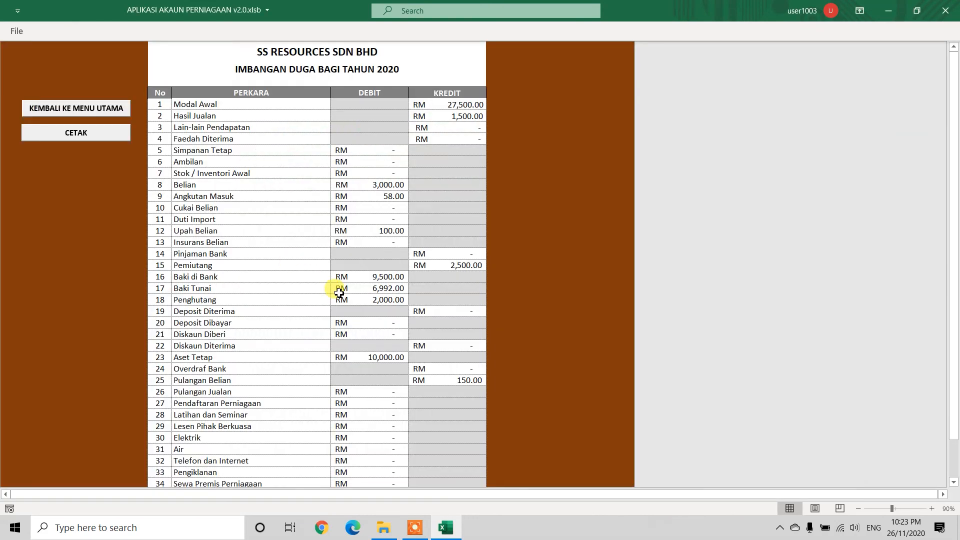
{"action": "scroll", "coordinate": [339, 293], "scroll_direction": "down", "scroll_amount": 5}
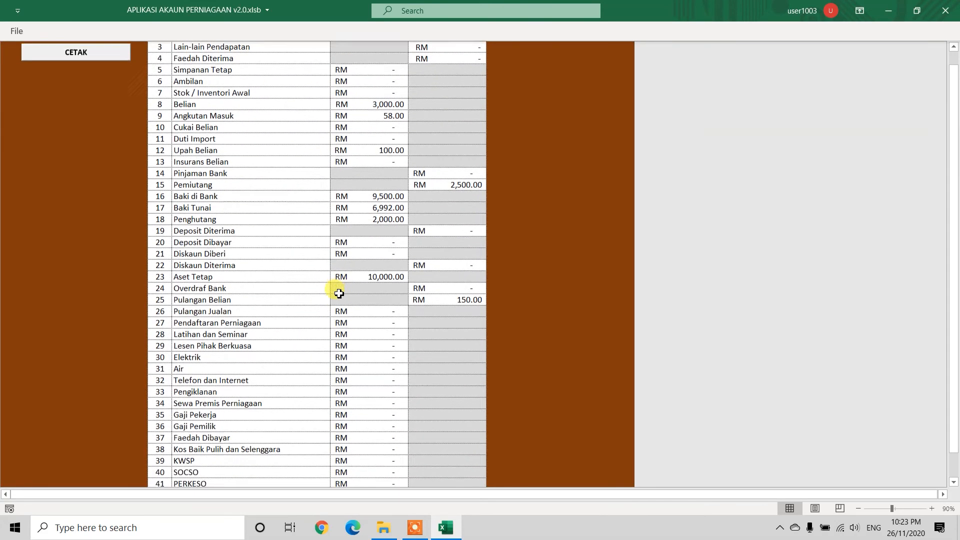
{"action": "scroll", "coordinate": [339, 295], "scroll_direction": "down", "scroll_amount": 1}
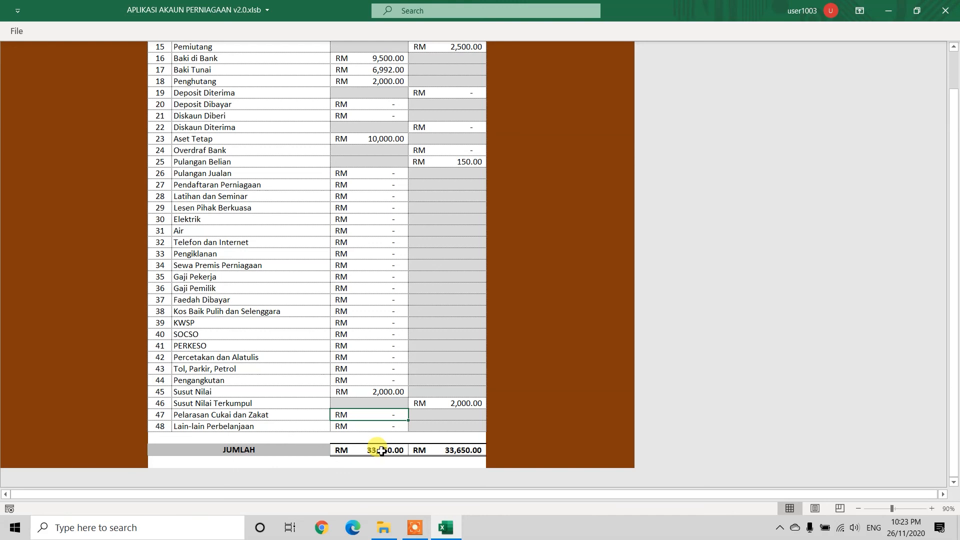
- Return from the trial balance to the main menu and open the Penyata UNTUNG RUGI report
{"action": "scroll", "coordinate": [381, 450], "scroll_direction": "up", "scroll_amount": 7}
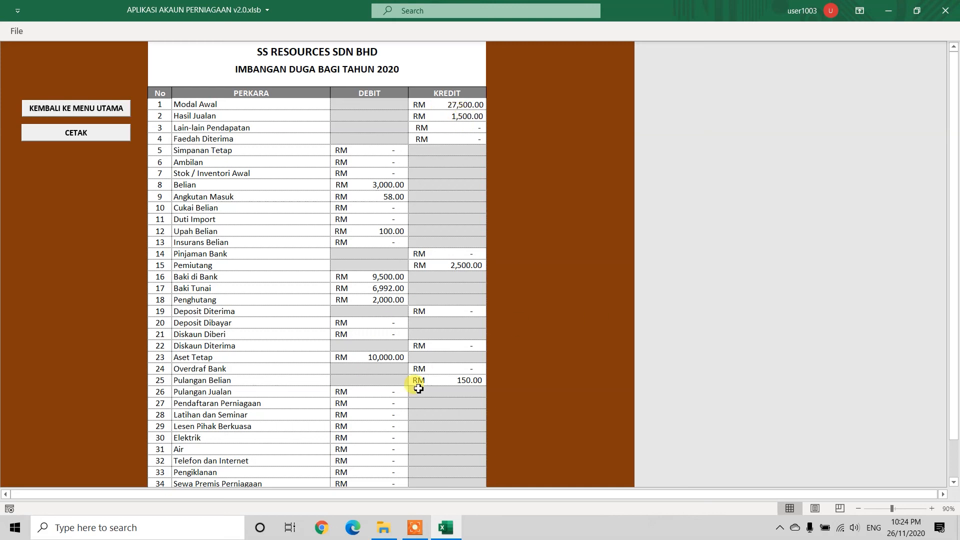
{"action": "left_click", "coordinate": [75, 111]}
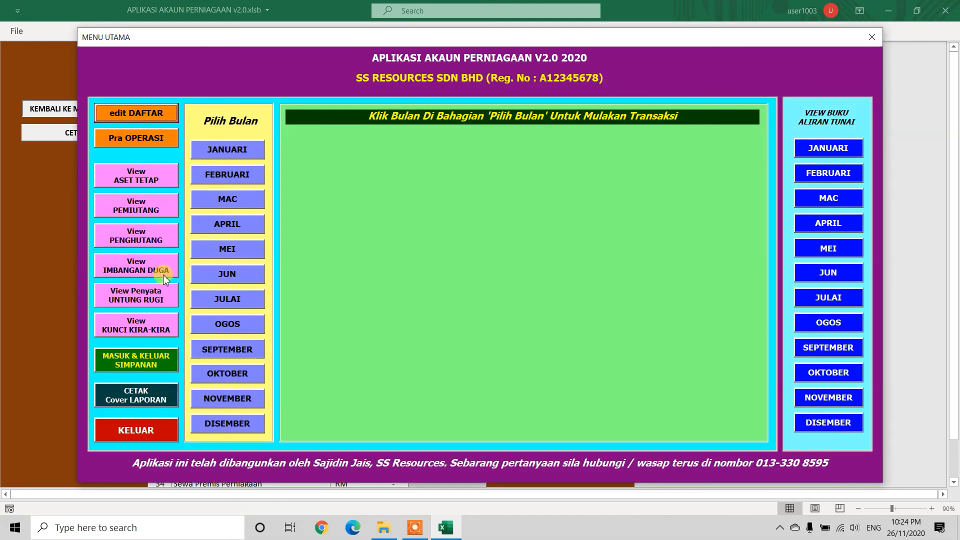
{"action": "left_click", "coordinate": [136, 299]}
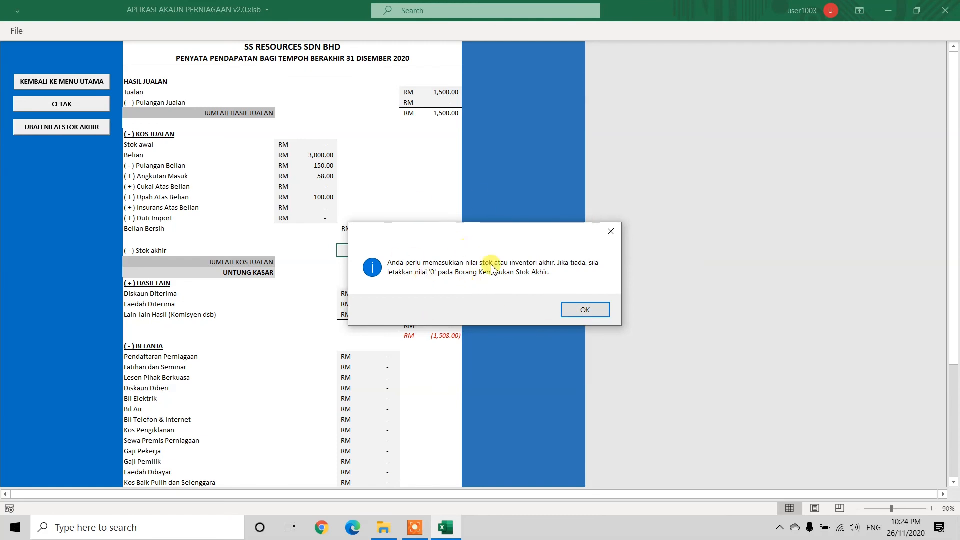
- Acknowledge the closing stock notice, enter 0 as the year-end stock value and save it
{"action": "left_click", "coordinate": [585, 311]}
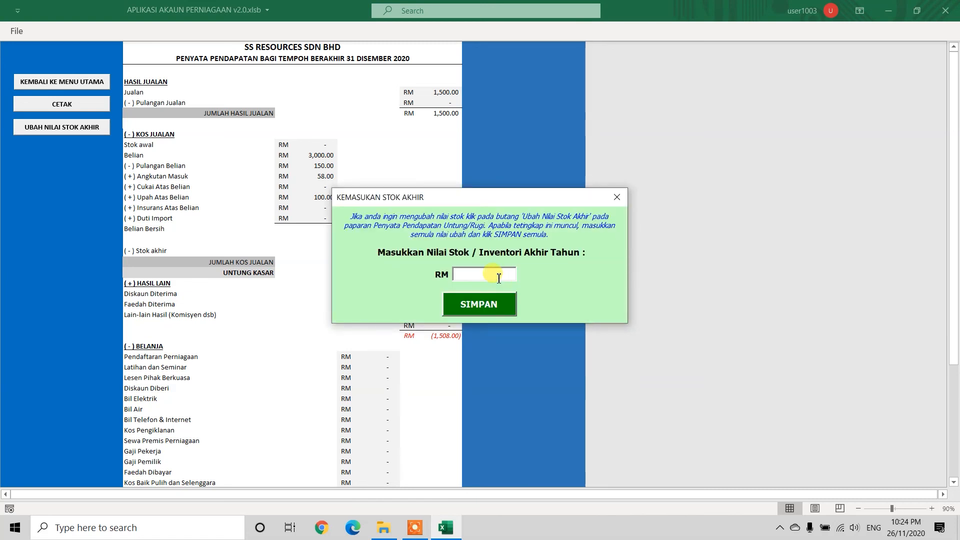
{"action": "left_click", "coordinate": [488, 275]}
{"action": "left_click", "coordinate": [487, 305]}
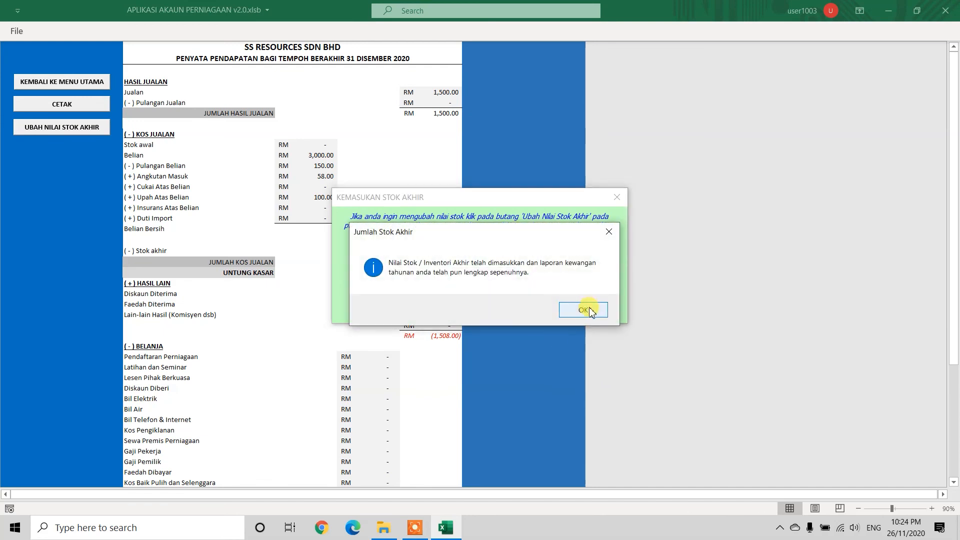
{"action": "left_click", "coordinate": [586, 310]}
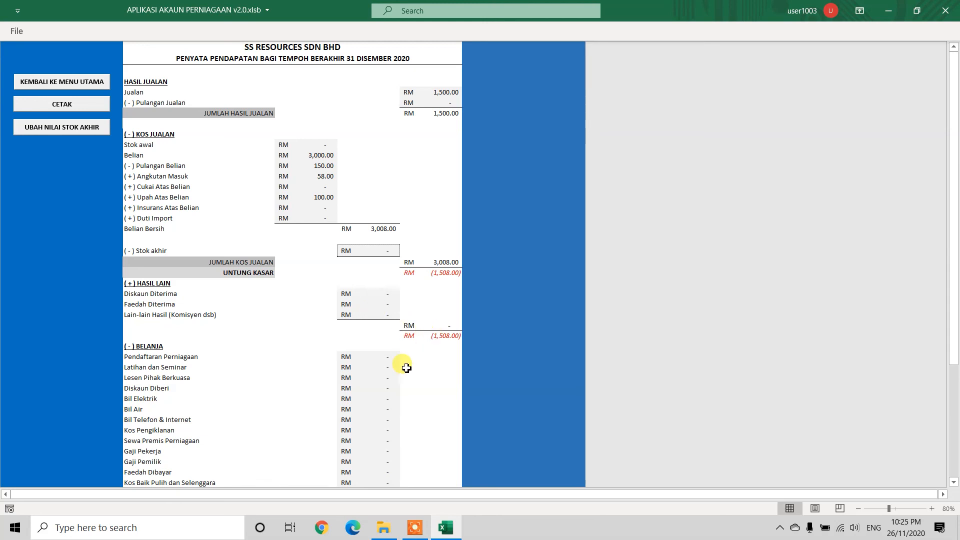
- Examine the income statement from sales and cost of sales through the BELANJA items down to UNTUNG / RUGI BERSIH
{"action": "scroll", "coordinate": [405, 364], "scroll_direction": "down", "scroll_amount": 5}
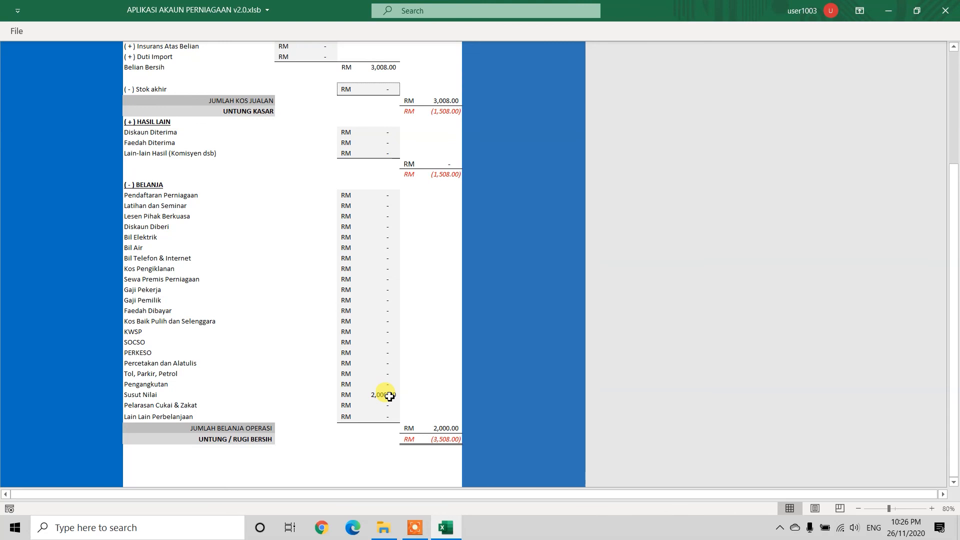
{"action": "scroll", "coordinate": [385, 392], "scroll_direction": "up", "scroll_amount": 5}
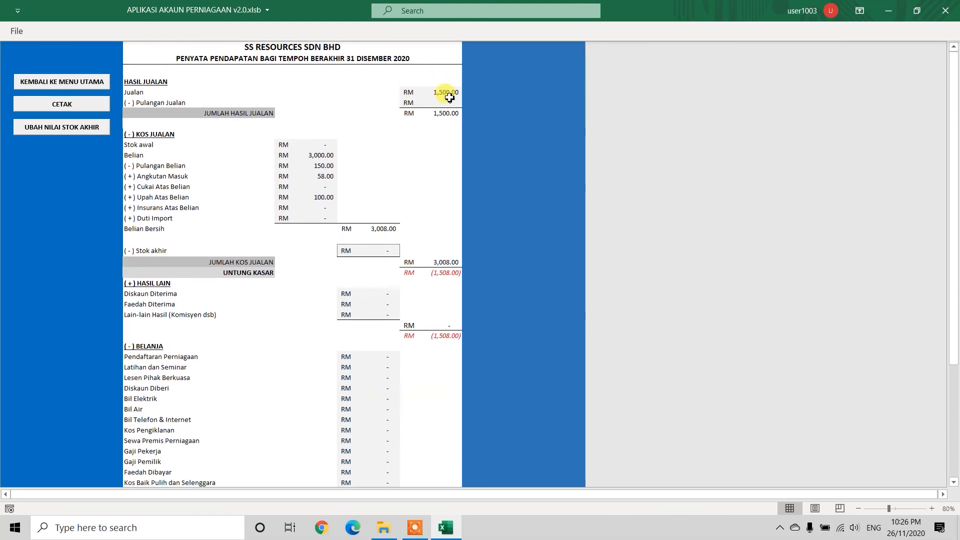
{"action": "scroll", "coordinate": [440, 332], "scroll_direction": "down", "scroll_amount": 1}
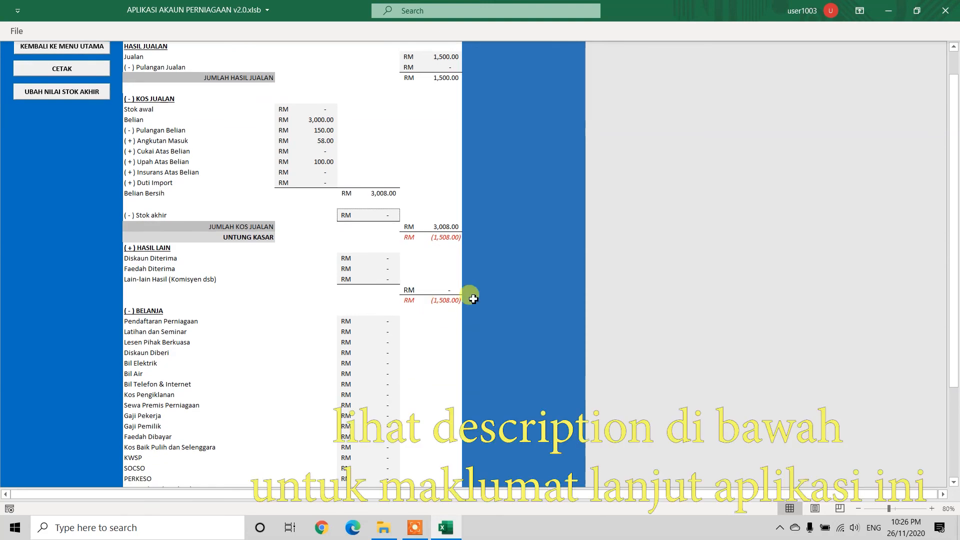
{"action": "scroll", "coordinate": [418, 381], "scroll_direction": "down", "scroll_amount": 1}
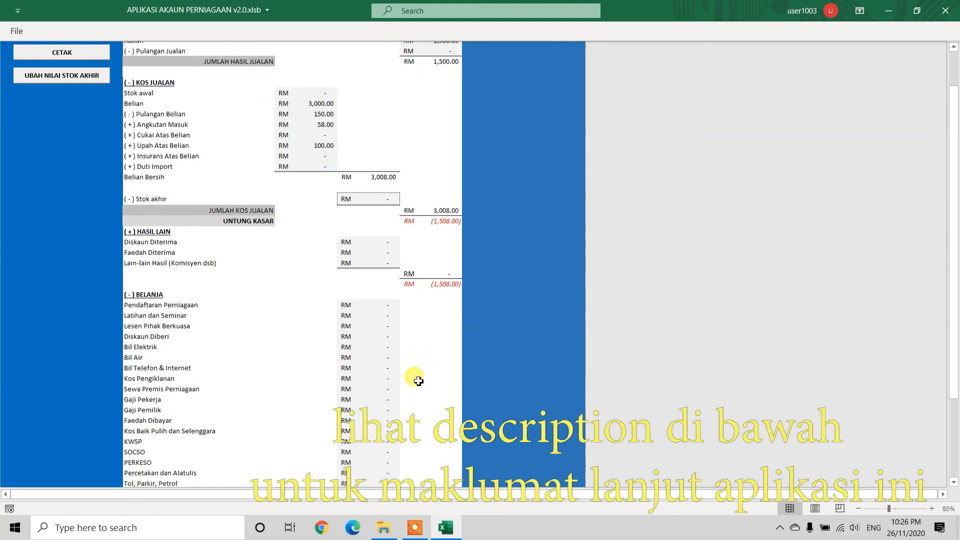
{"action": "scroll", "coordinate": [418, 381], "scroll_direction": "down", "scroll_amount": 3}
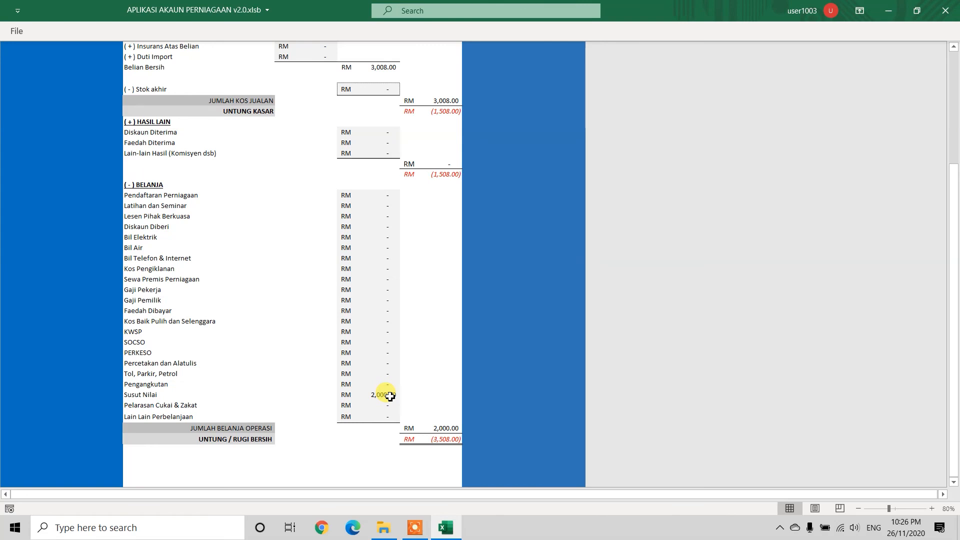
{"action": "scroll", "coordinate": [370, 419], "scroll_direction": "up", "scroll_amount": 5}
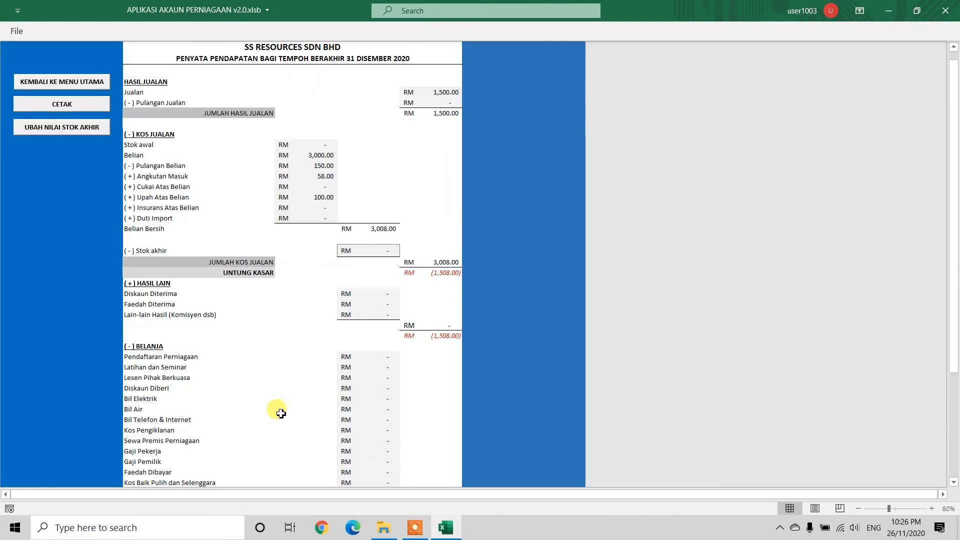
- Open the KUNCI KIRA-KIRA report from the main menu, examine its assets, liabilities and equity, and return to the main menu
{"action": "left_click", "coordinate": [52, 81]}
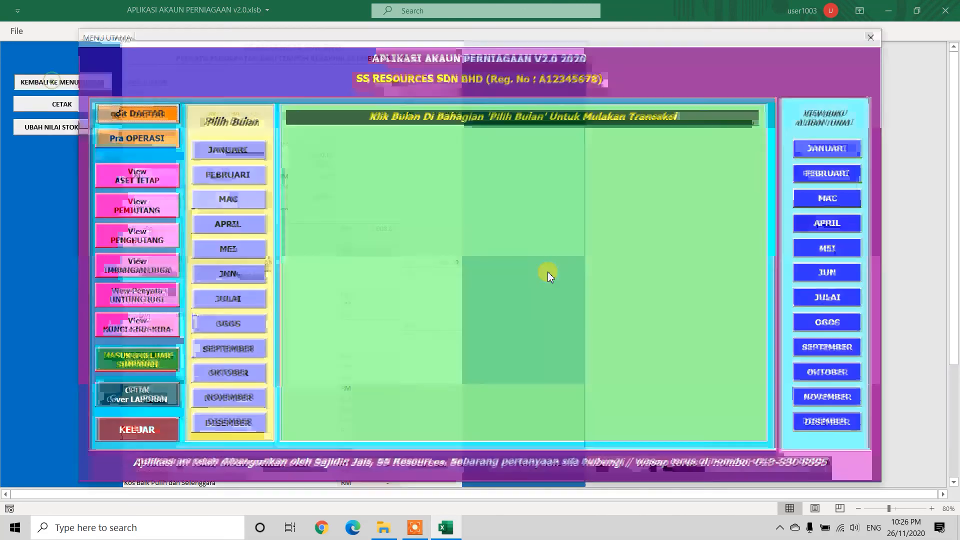
{"action": "left_click", "coordinate": [139, 325]}
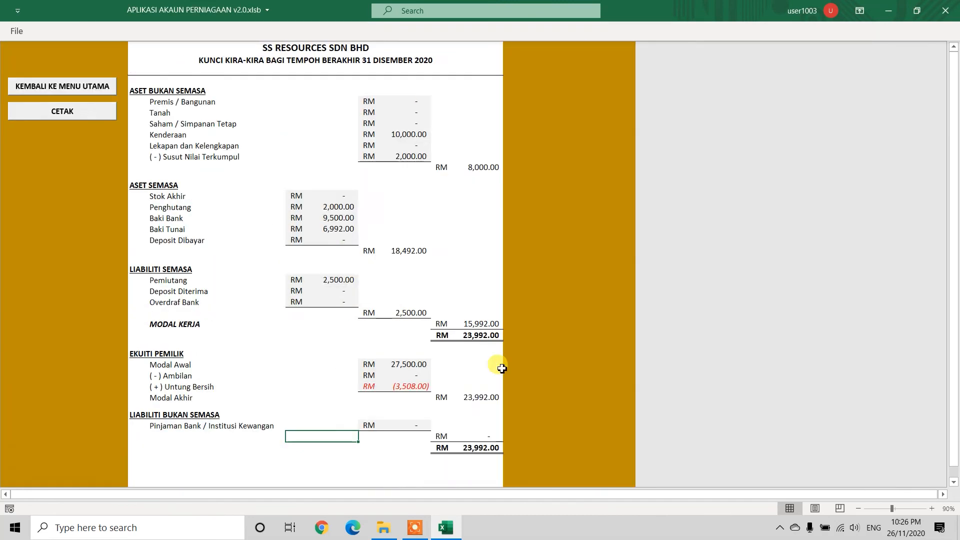
{"action": "scroll", "coordinate": [502, 369], "scroll_direction": "down", "scroll_amount": 2}
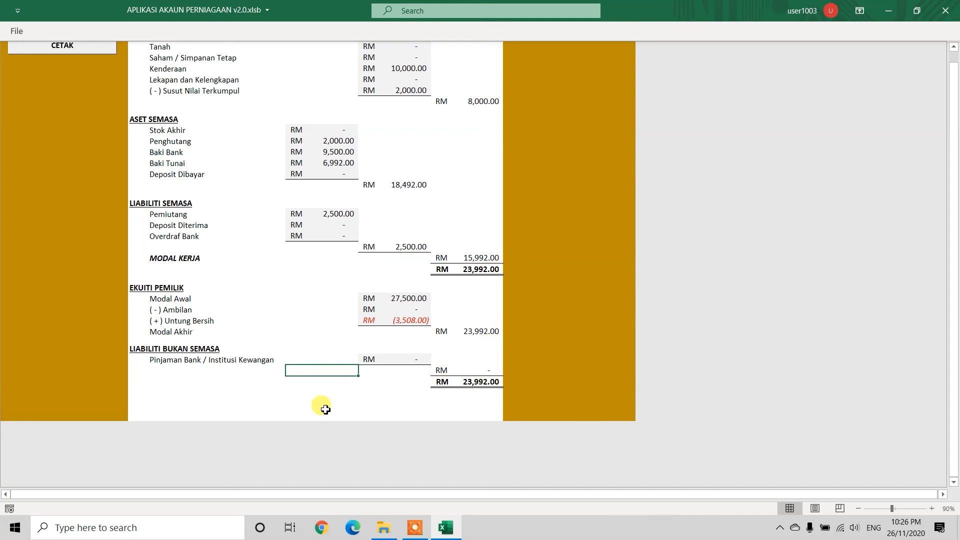
{"action": "scroll", "coordinate": [293, 404], "scroll_direction": "up", "scroll_amount": 2}
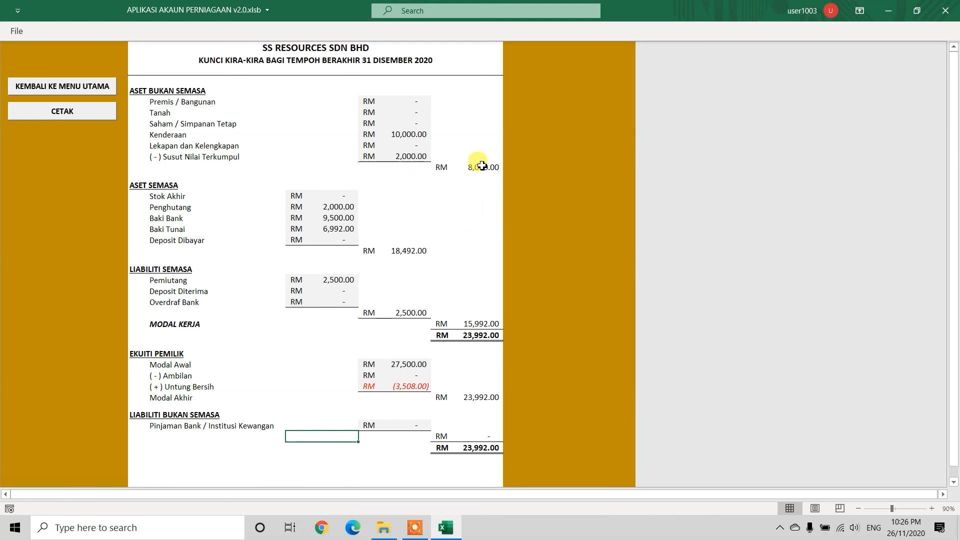
{"action": "left_click", "coordinate": [31, 89]}
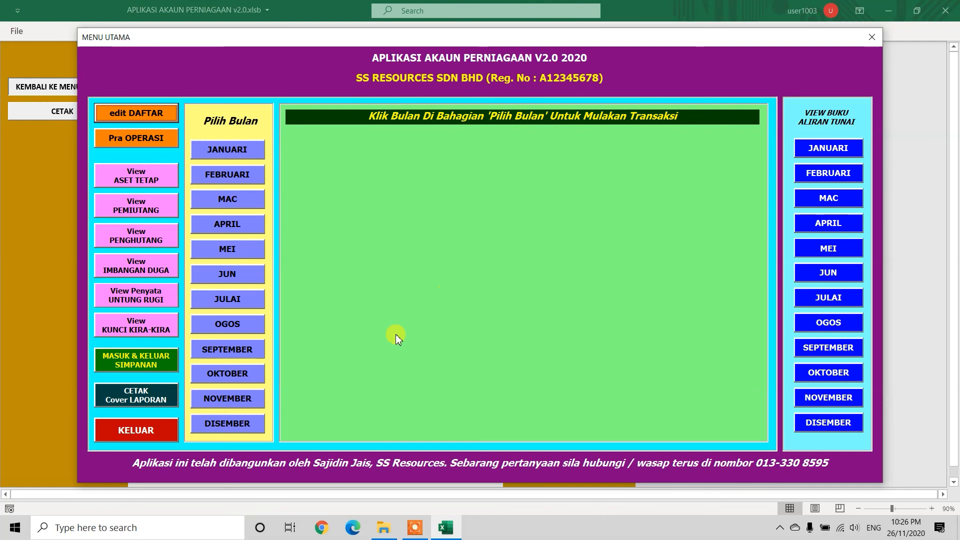